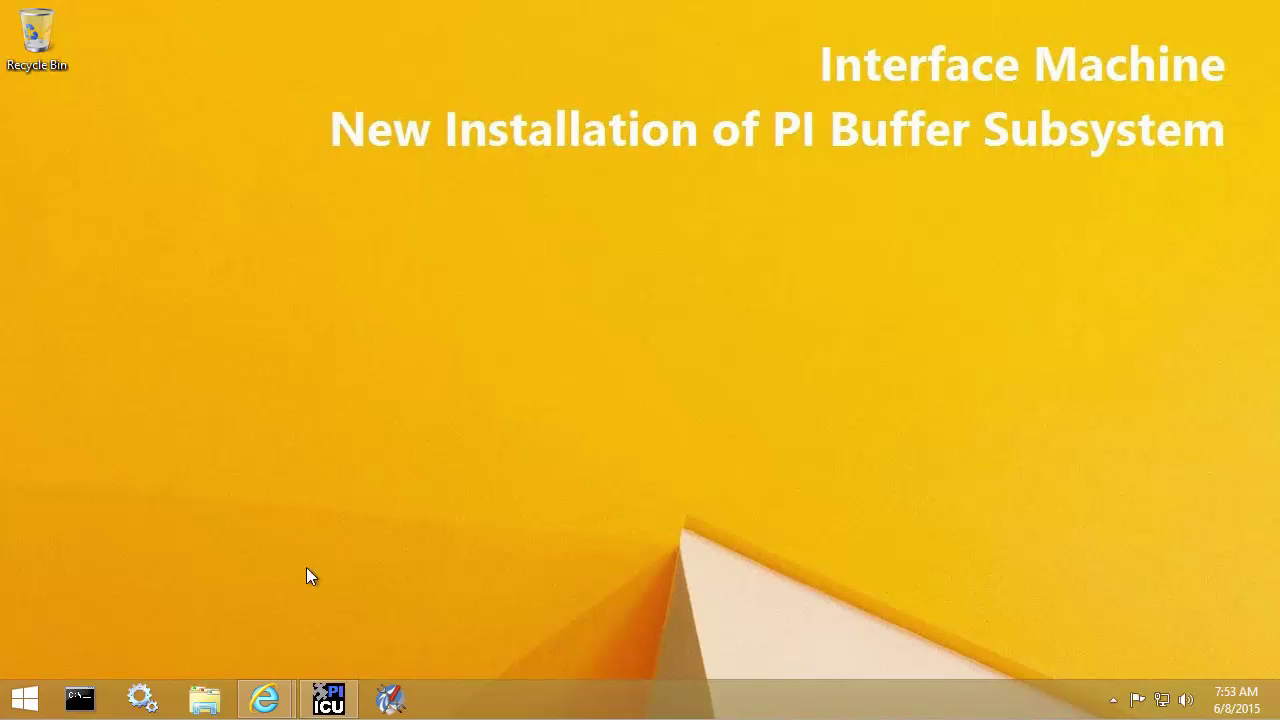
Restore the Internet Explorer window showing the PI Live Library software requirements page.
{"action": "mouse_move", "coordinate": [265, 698]}
{"action": "left_click", "coordinate": [196, 625]}
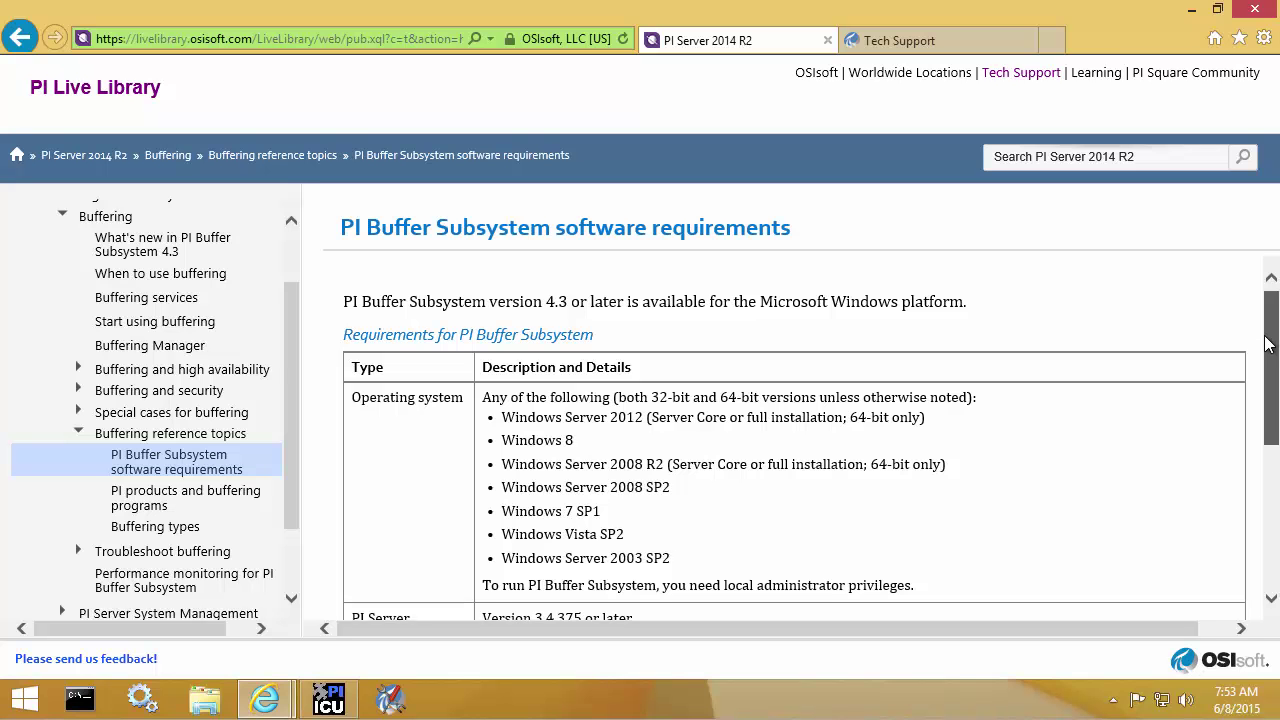
{"action": "scroll", "coordinate": [1270, 365], "scroll_direction": "down", "scroll_amount": 1}
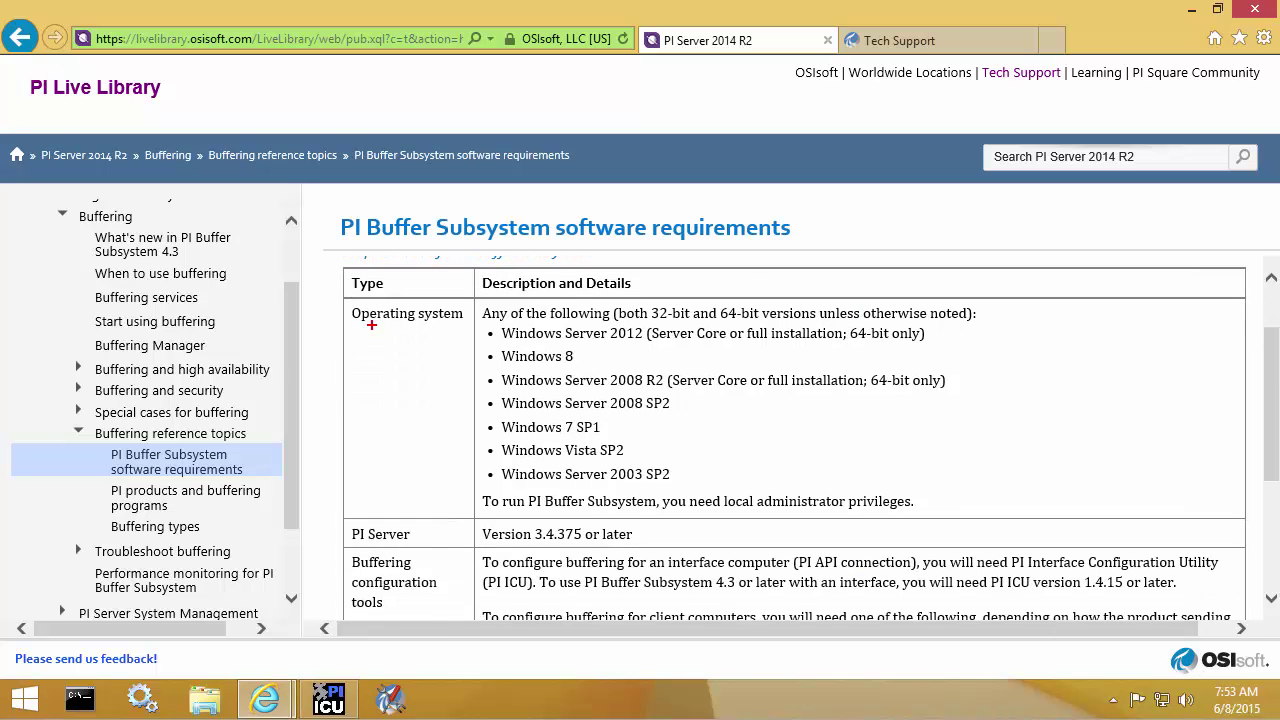
{"action": "left_click_drag", "start_coordinate": [482, 300], "coordinate": [995, 487]}
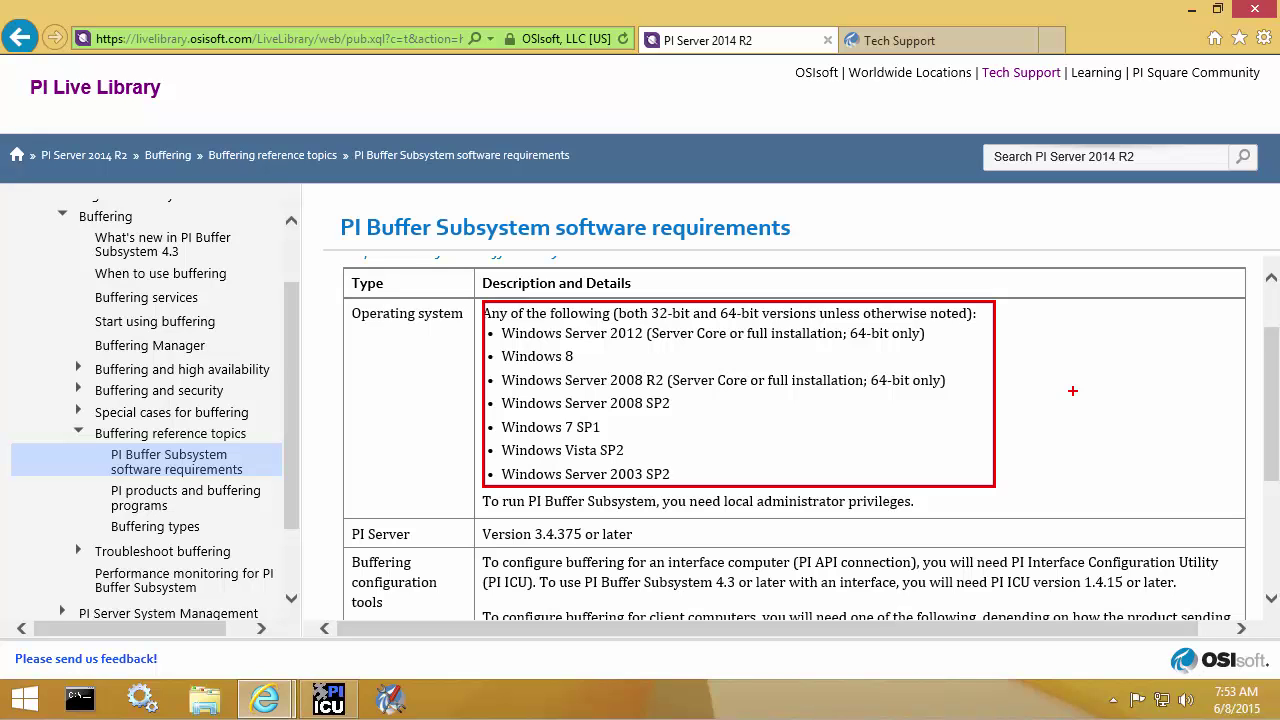
{"action": "key", "text": "Escape"}
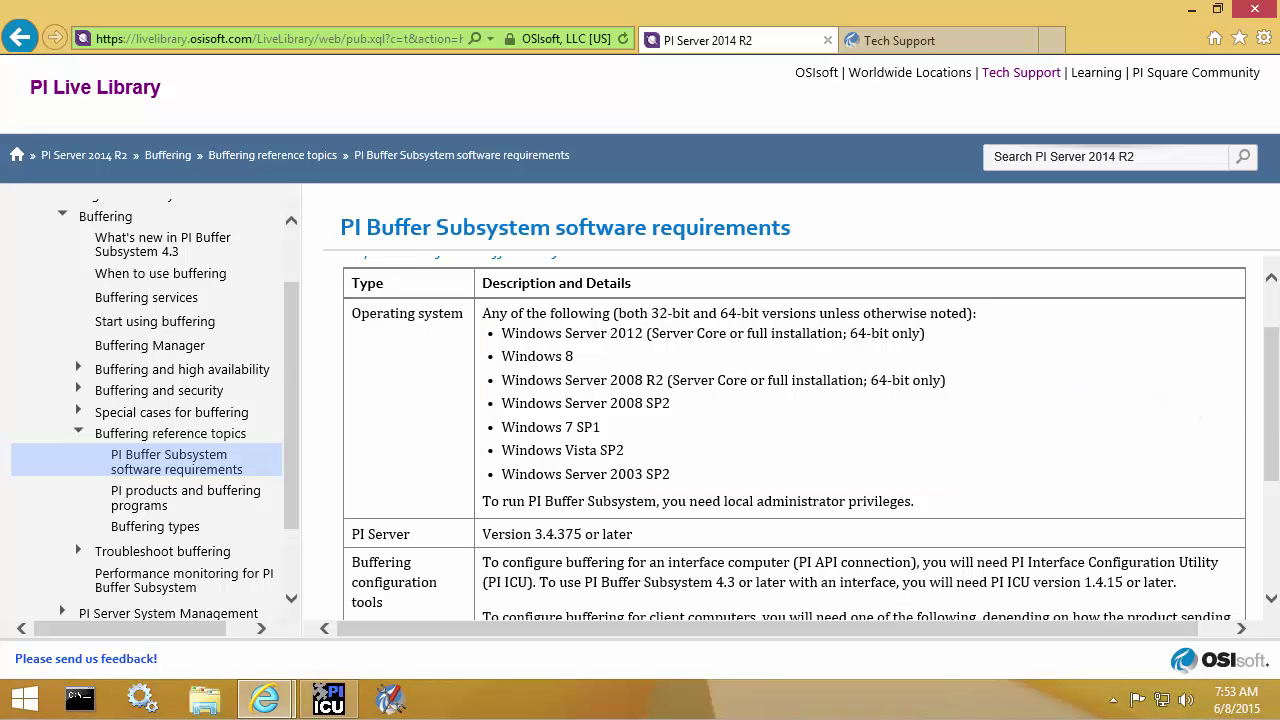
{"action": "scroll", "coordinate": [790, 440], "scroll_direction": "down", "scroll_amount": 2}
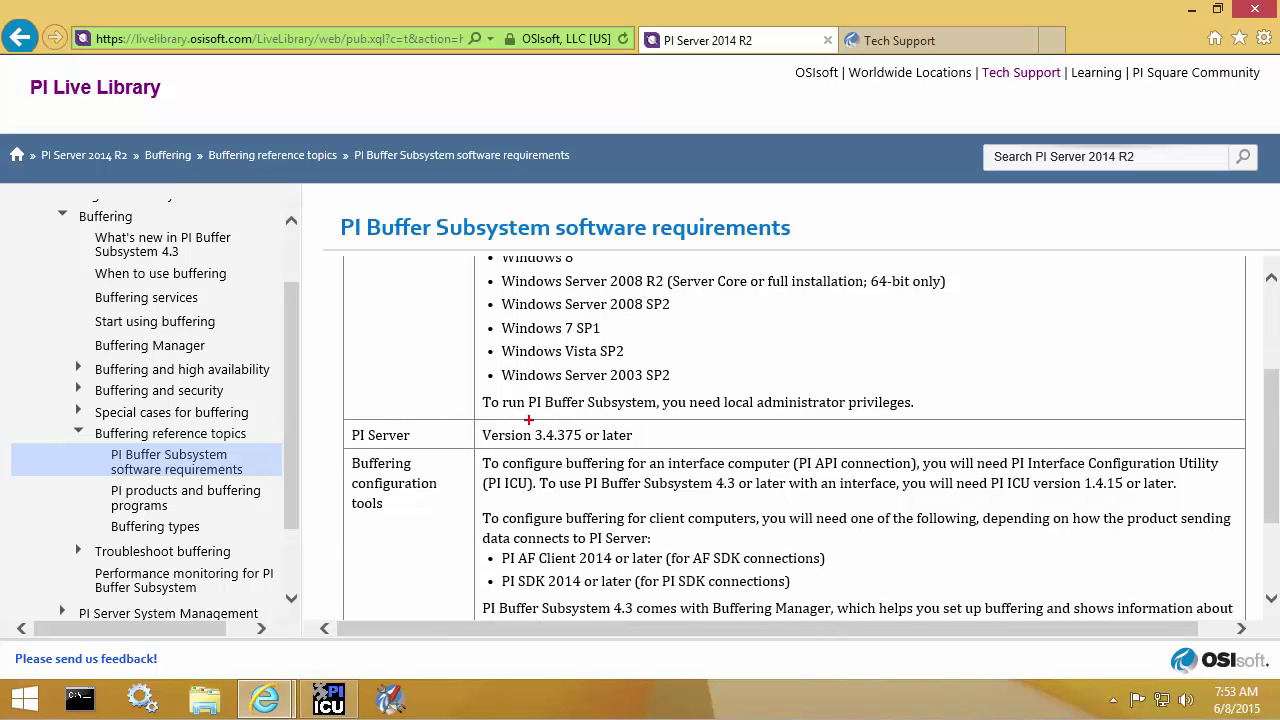
{"action": "left_click_drag", "start_coordinate": [528, 421], "coordinate": [588, 446]}
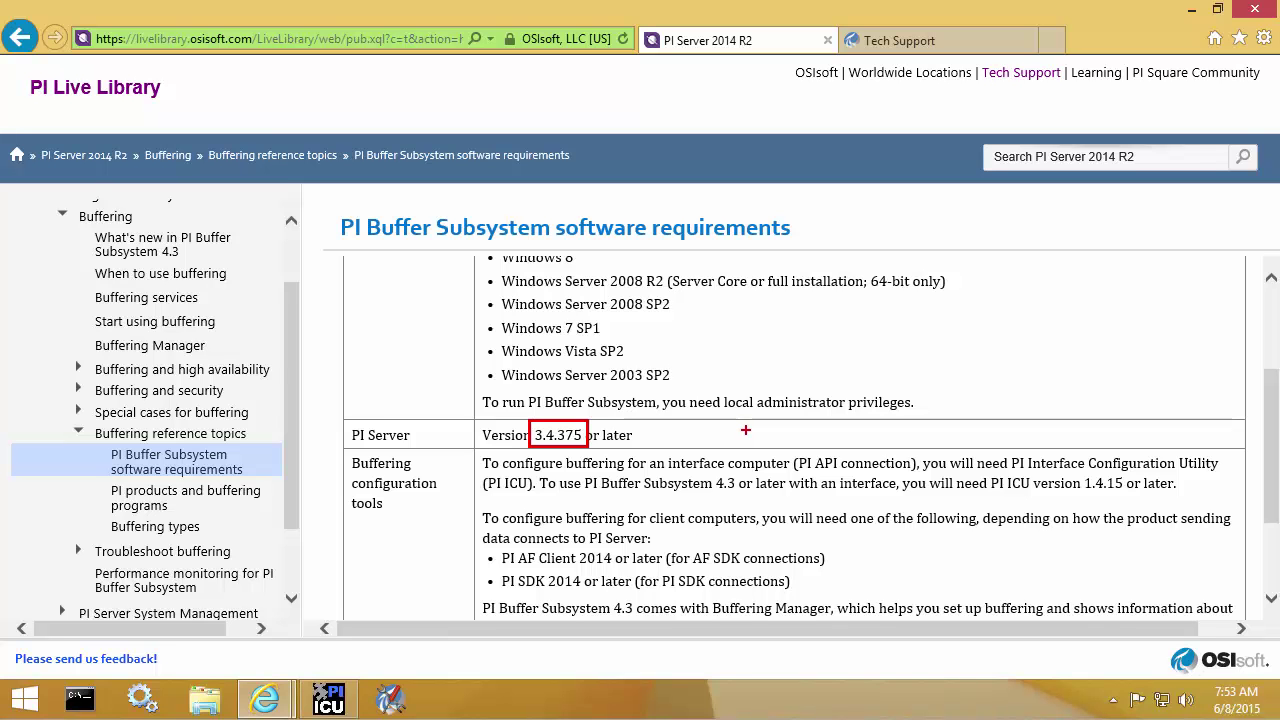
{"action": "key", "text": "Escape"}
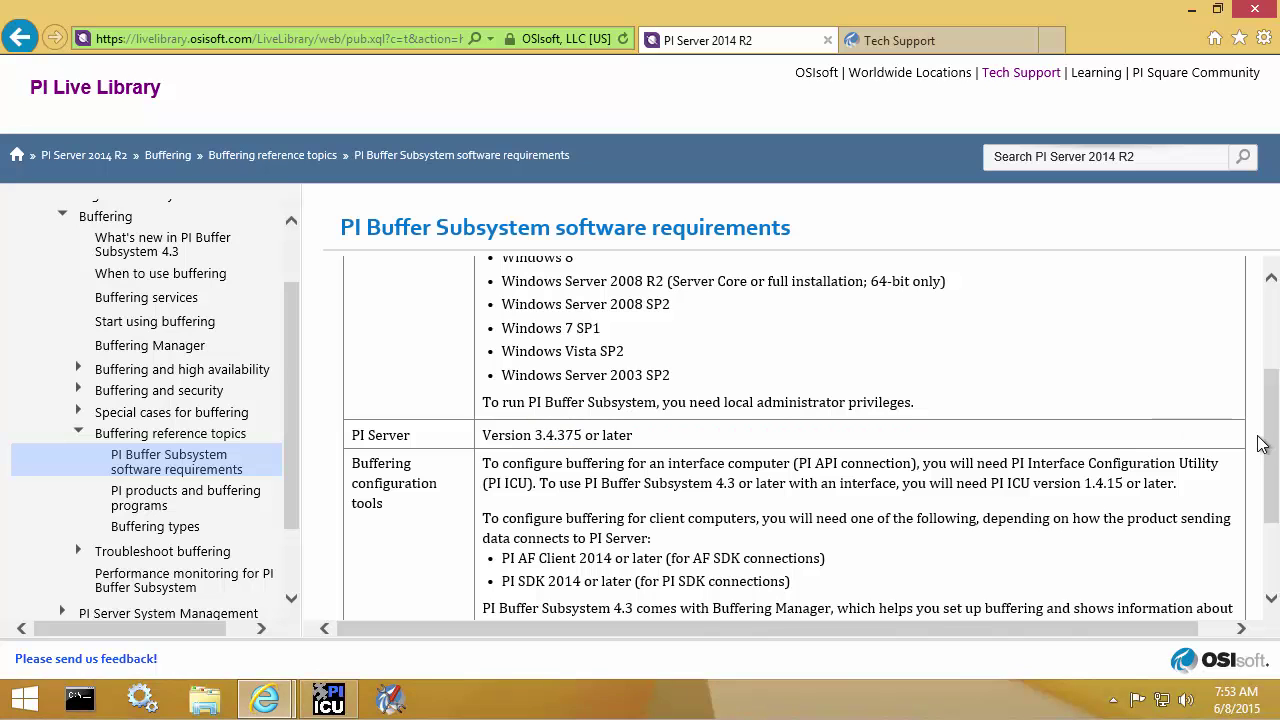
{"action": "left_click_drag", "start_coordinate": [1268, 453], "coordinate": [1270, 455]}
{"action": "scroll", "coordinate": [1185, 449], "scroll_direction": "down", "scroll_amount": 3}
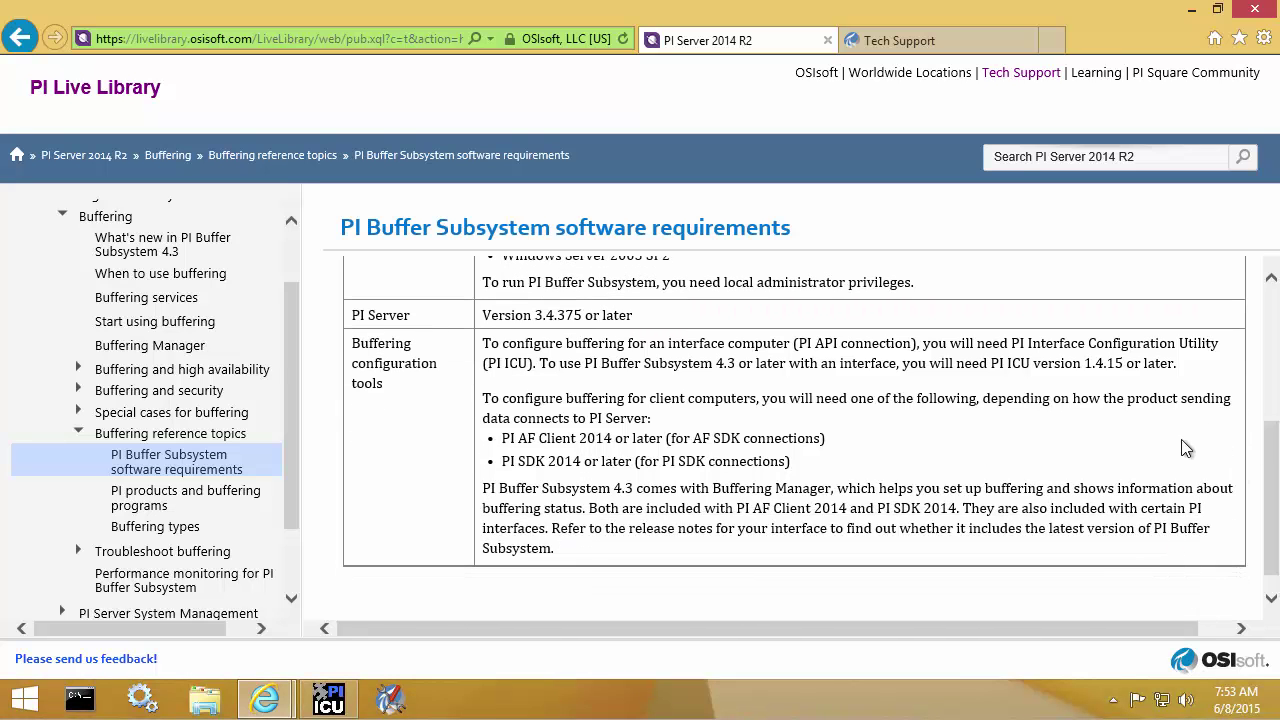
{"action": "key", "text": "ctrl+2"}
{"action": "left_click_drag", "start_coordinate": [987, 353], "coordinate": [1128, 376]}
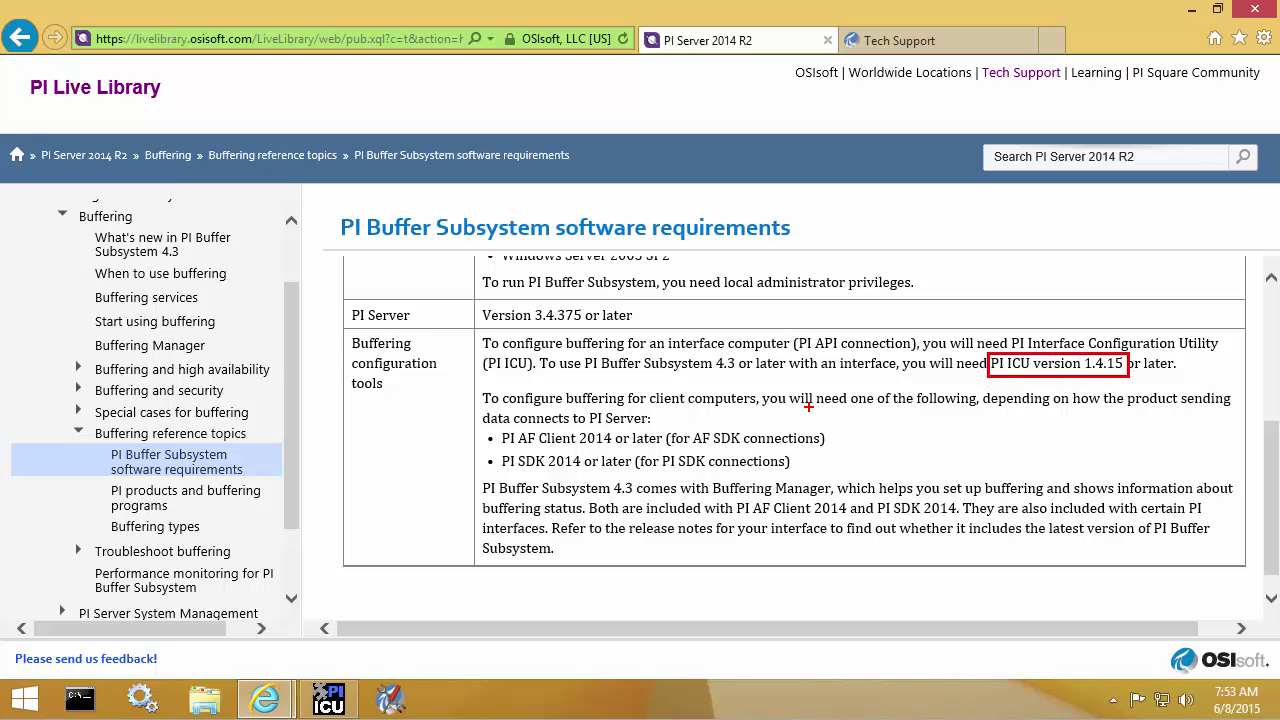
{"action": "key", "text": "Escape"}
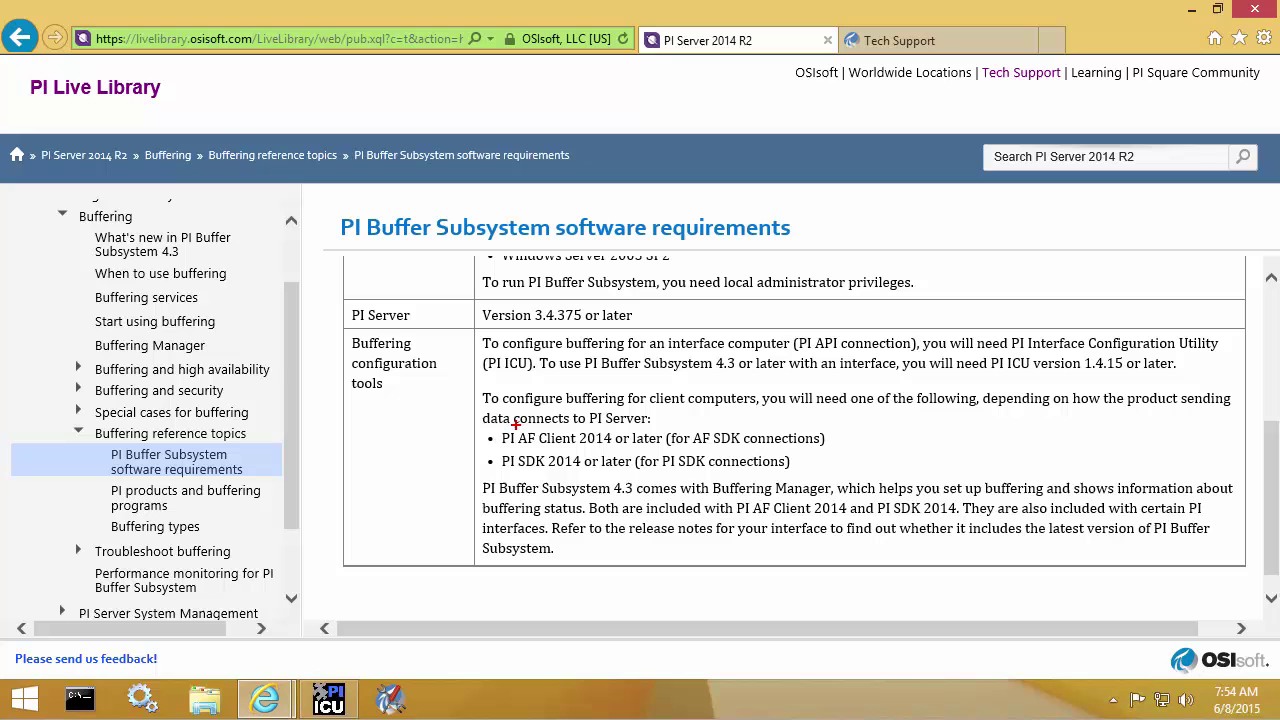
{"action": "left_click_drag", "start_coordinate": [491, 428], "coordinate": [632, 470]}
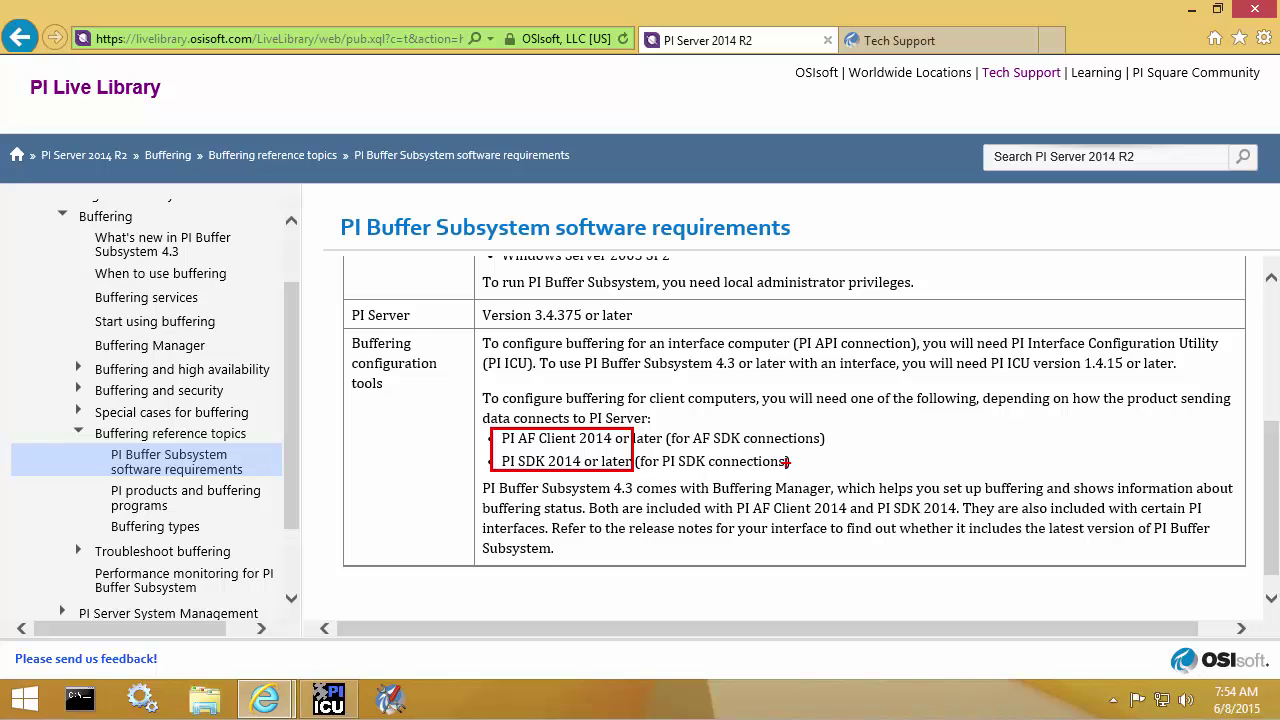
{"action": "key", "text": "Escape"}
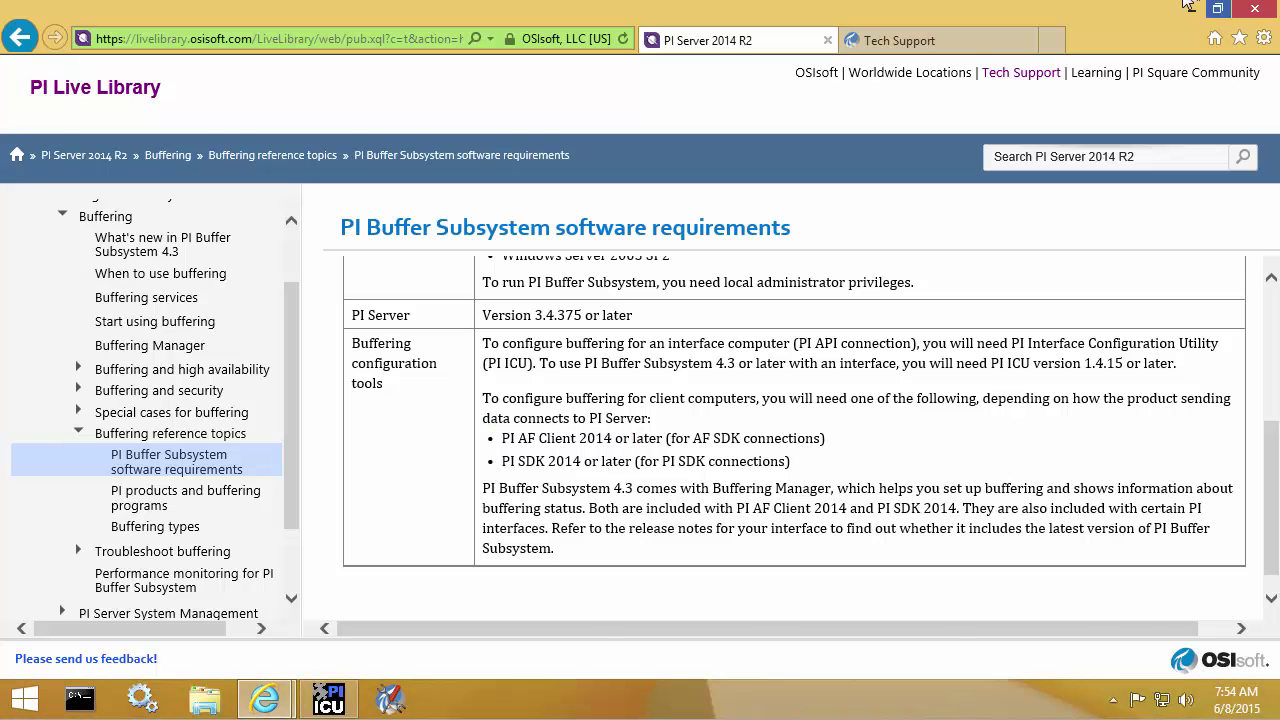
Switch to PI ICU and verify Tools > Buffering has Disable buffering selected.
{"action": "left_click", "coordinate": [1191, 10]}
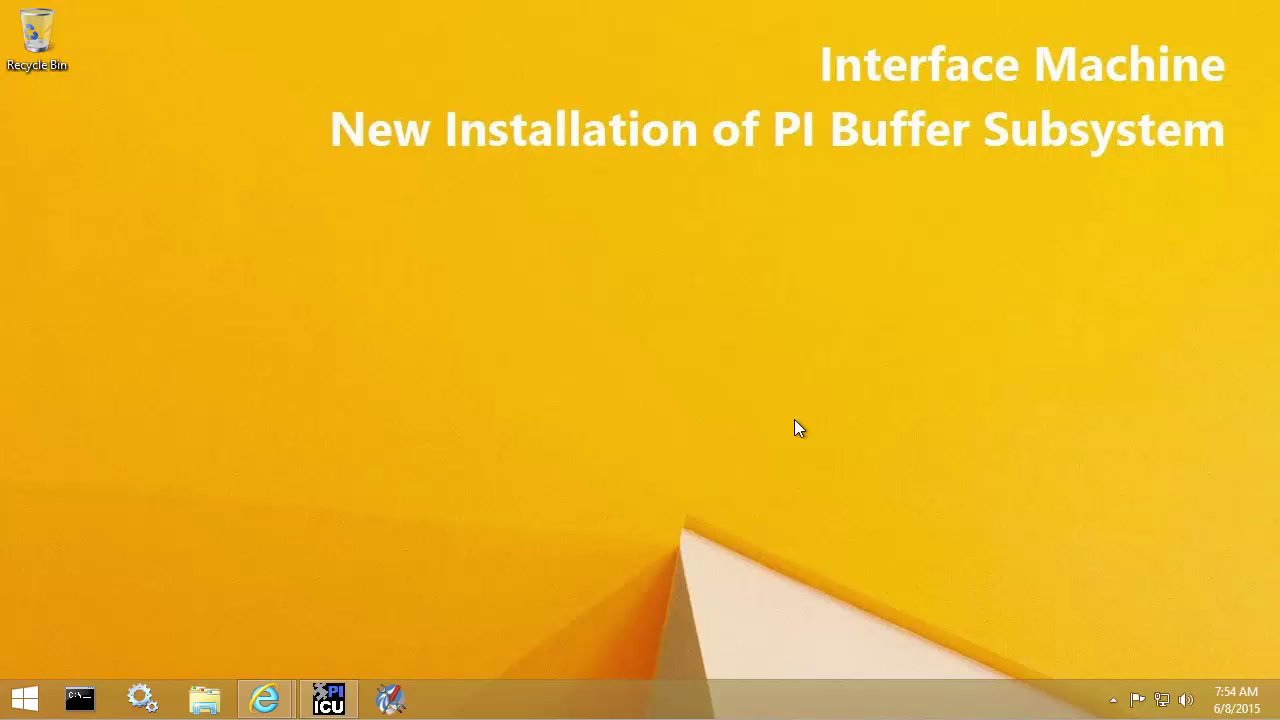
{"action": "mouse_move", "coordinate": [328, 698]}
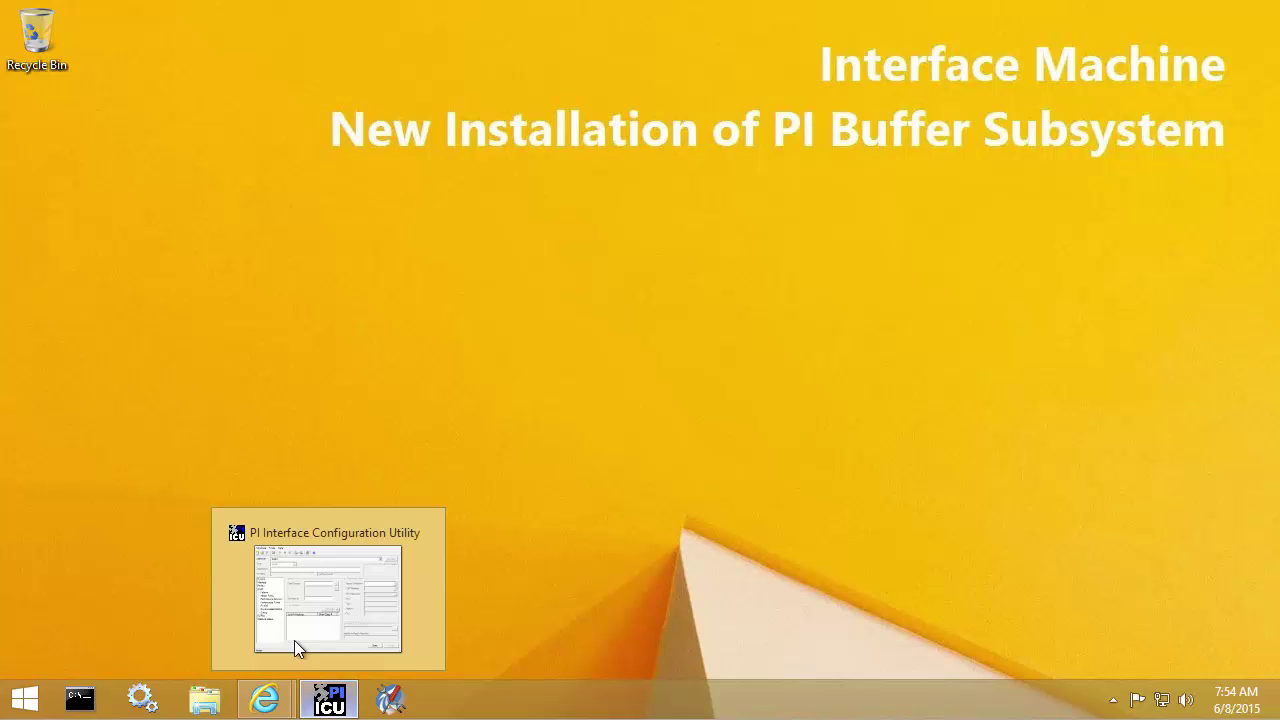
{"action": "left_click", "coordinate": [300, 648]}
{"action": "left_click", "coordinate": [847, 195]}
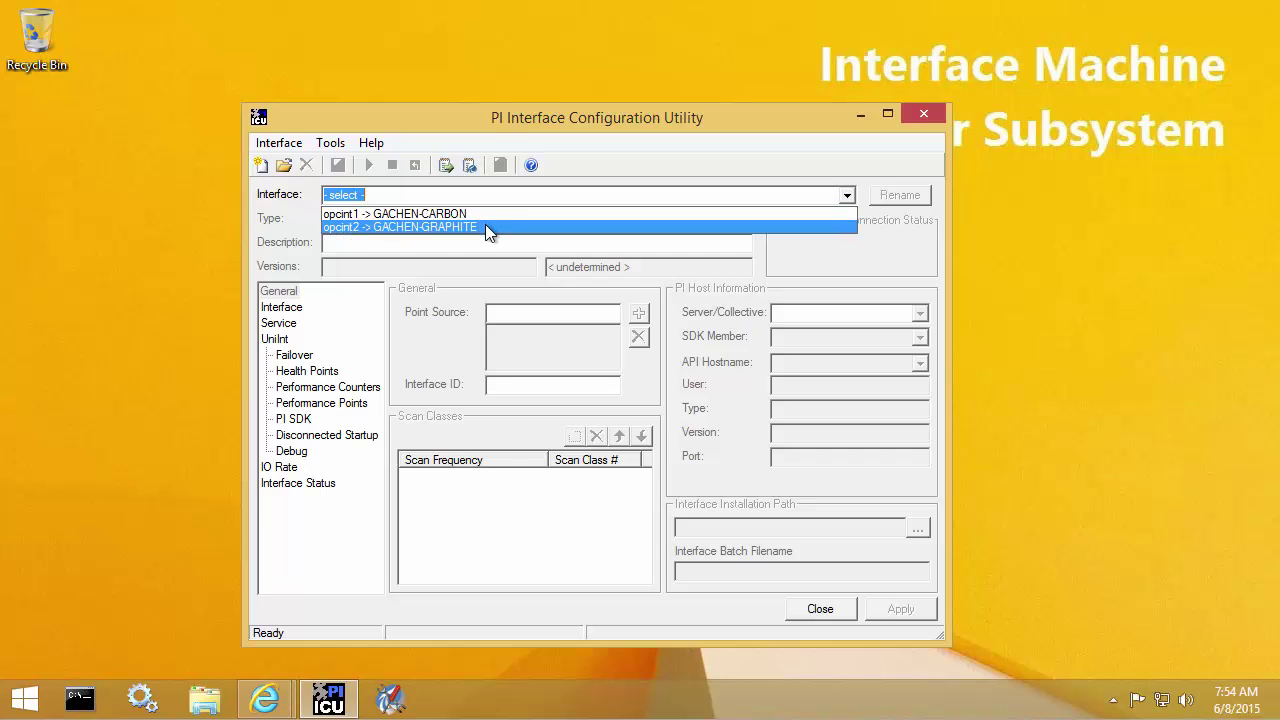
{"action": "left_click", "coordinate": [330, 143]}
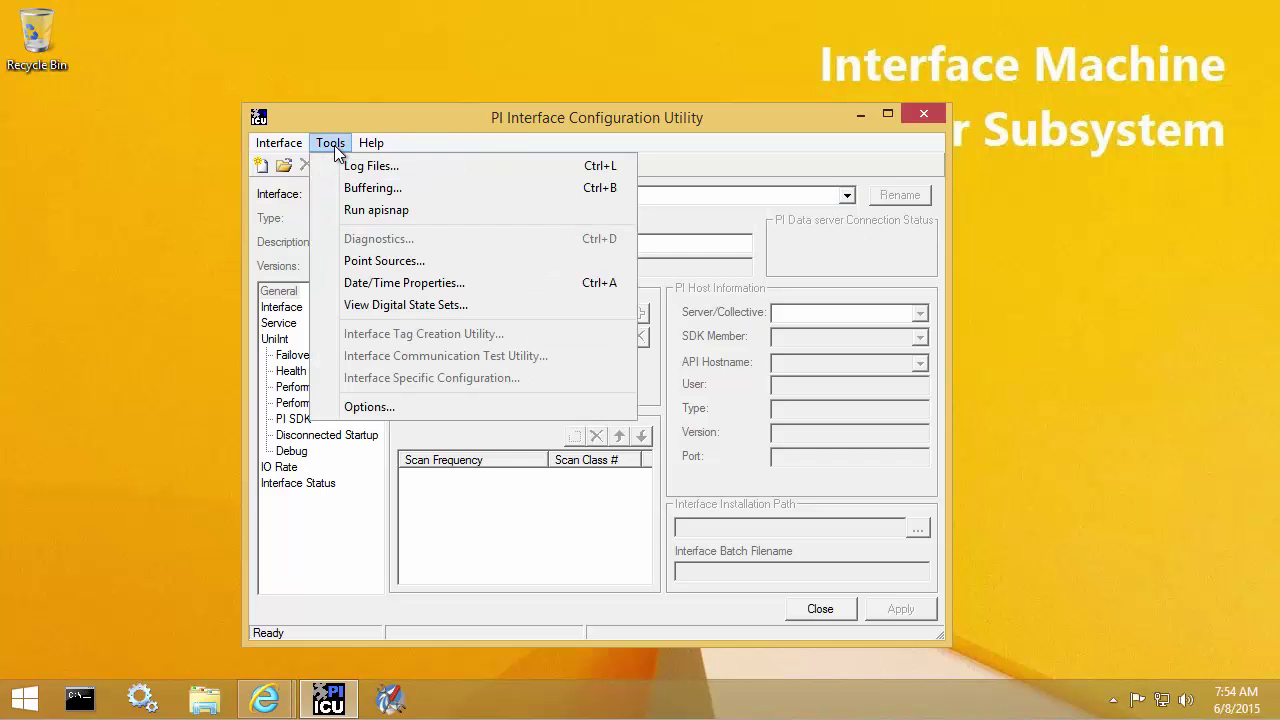
{"action": "left_click", "coordinate": [378, 188]}
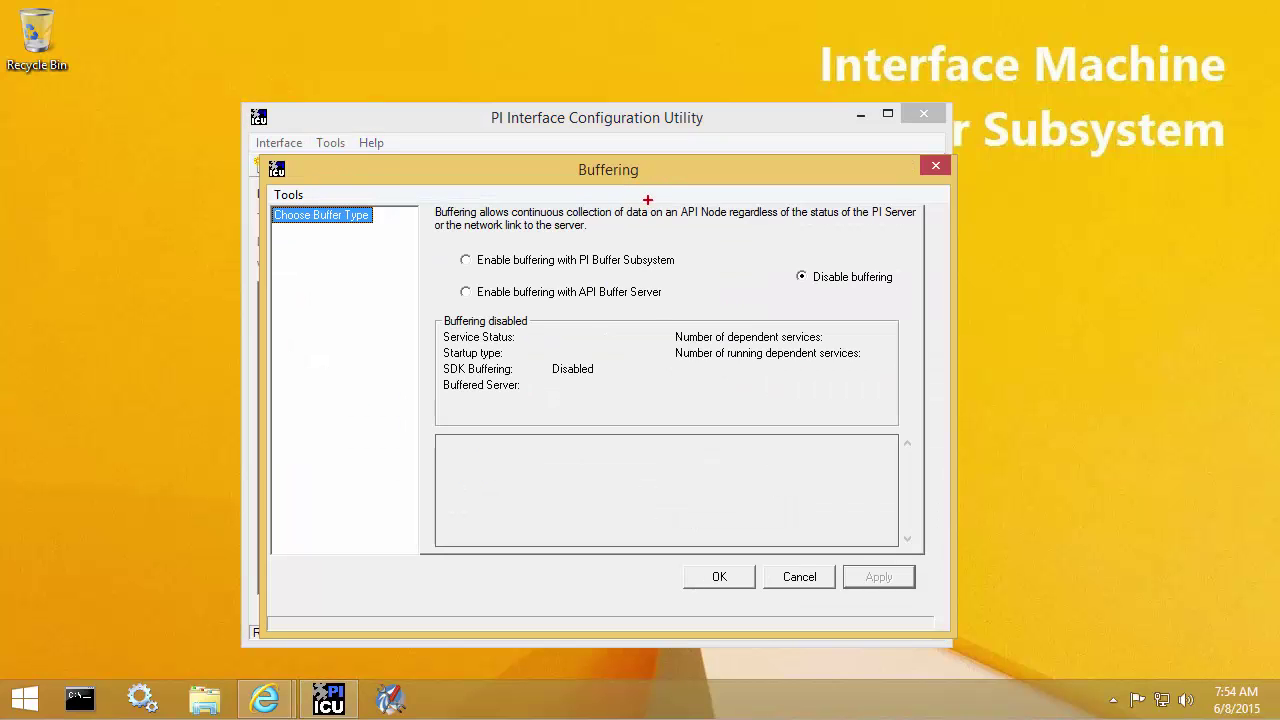
{"action": "left_click_drag", "start_coordinate": [780, 254], "coordinate": [905, 296]}
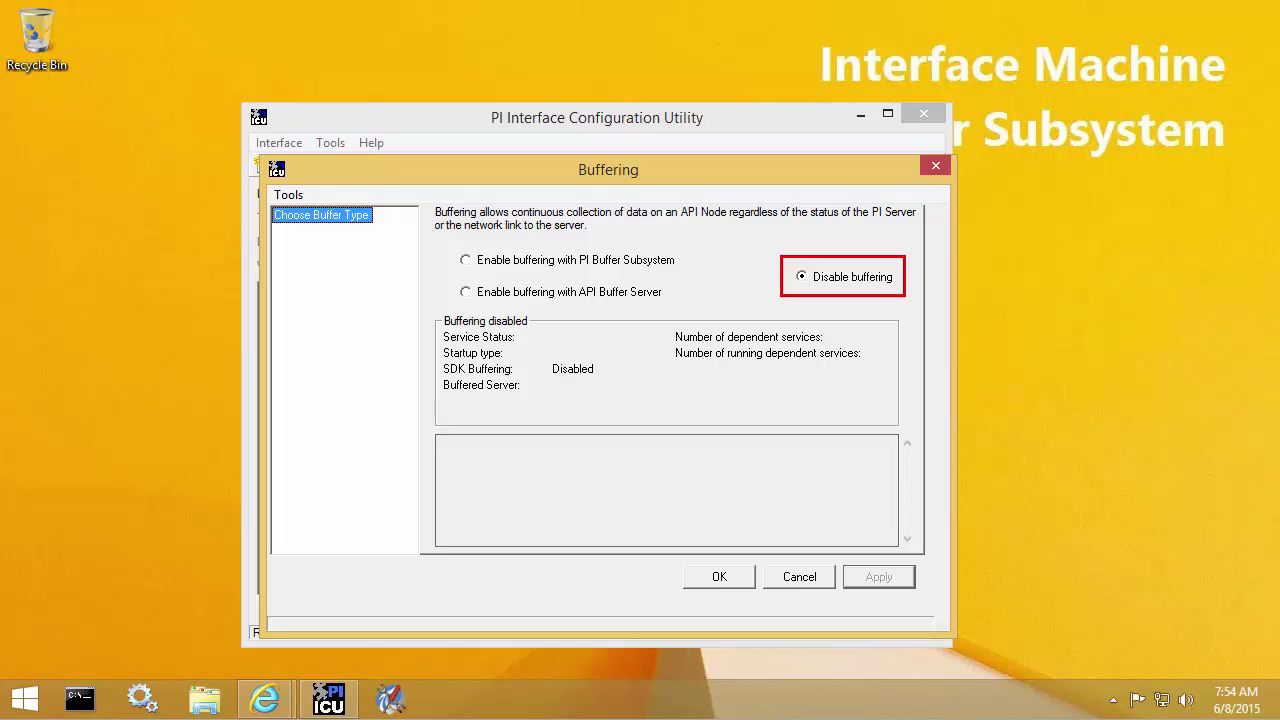
{"action": "key", "text": "Escape"}
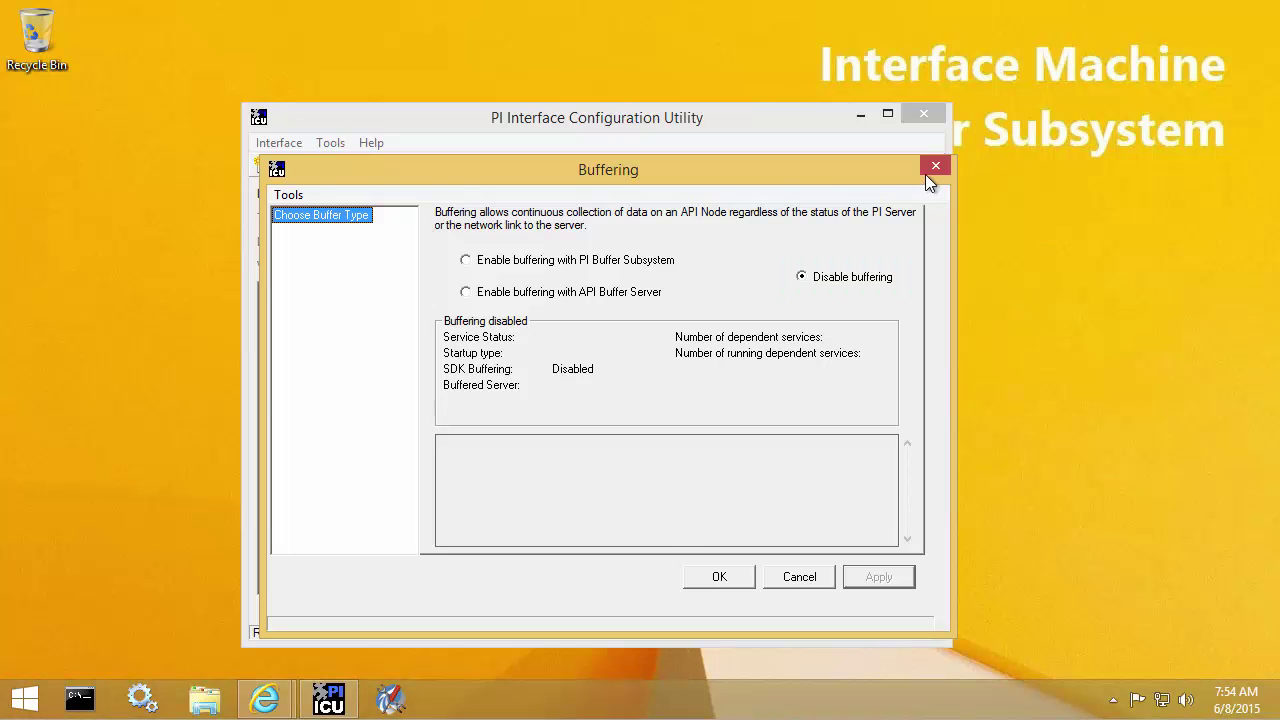
{"action": "left_click", "coordinate": [926, 172]}
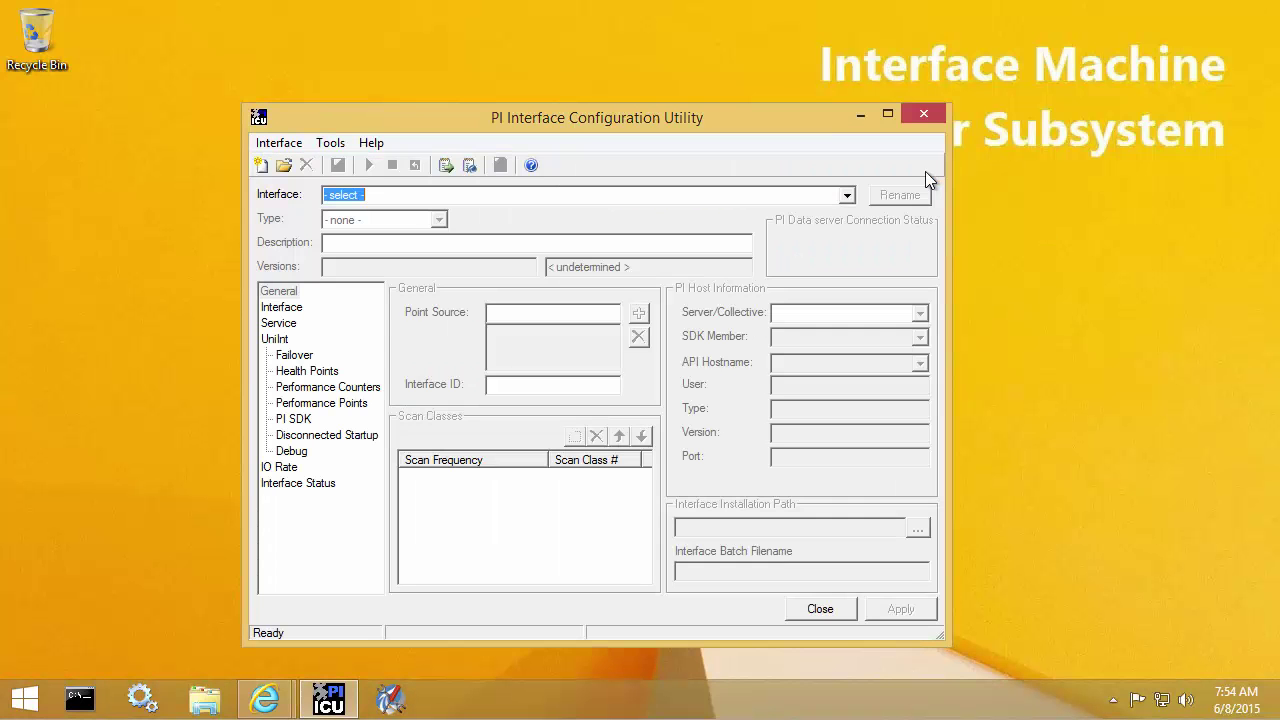
View the two configured interfaces without selecting one, then exit PI ICU.
{"action": "left_click", "coordinate": [850, 197]}
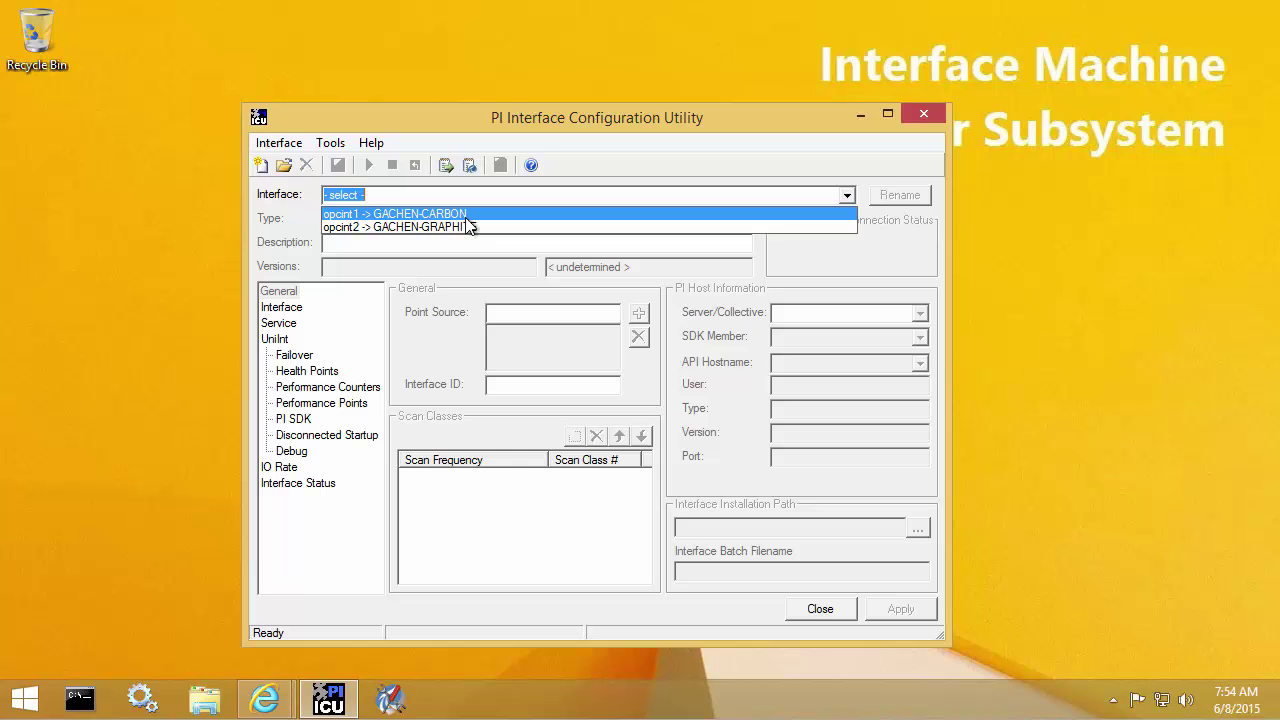
{"action": "left_click", "coordinate": [778, 131]}
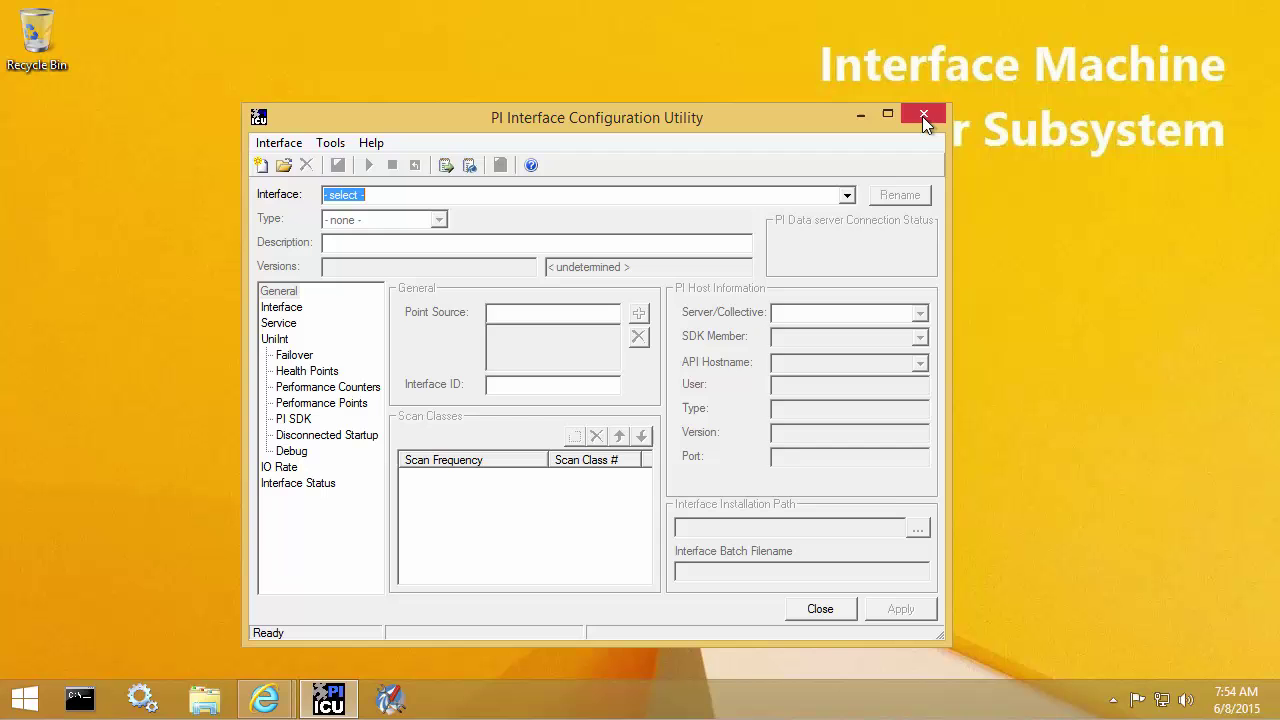
{"action": "left_click", "coordinate": [910, 116]}
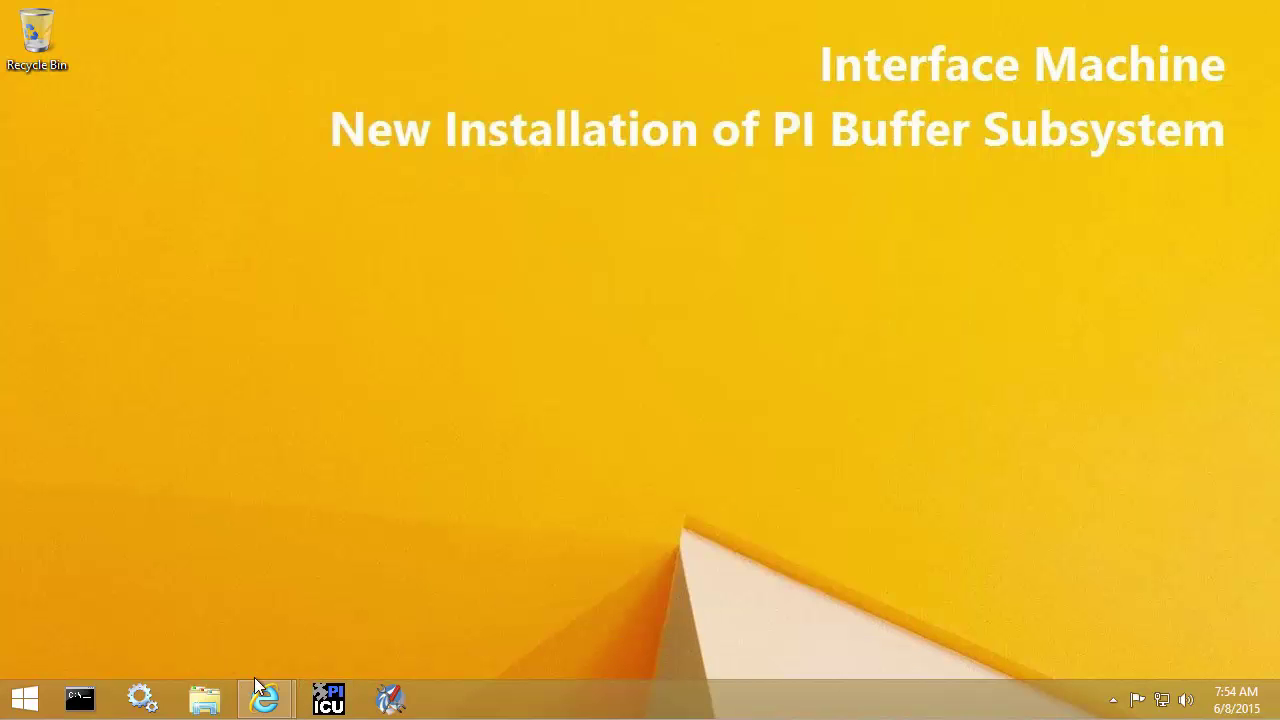
Filter All Downloads by 'PI Buffer Subsystem' and review ICU kit 1.4.16.79A bundling PIBufss 4.3.0.32.
{"action": "mouse_move", "coordinate": [265, 698]}
{"action": "left_click", "coordinate": [349, 608]}
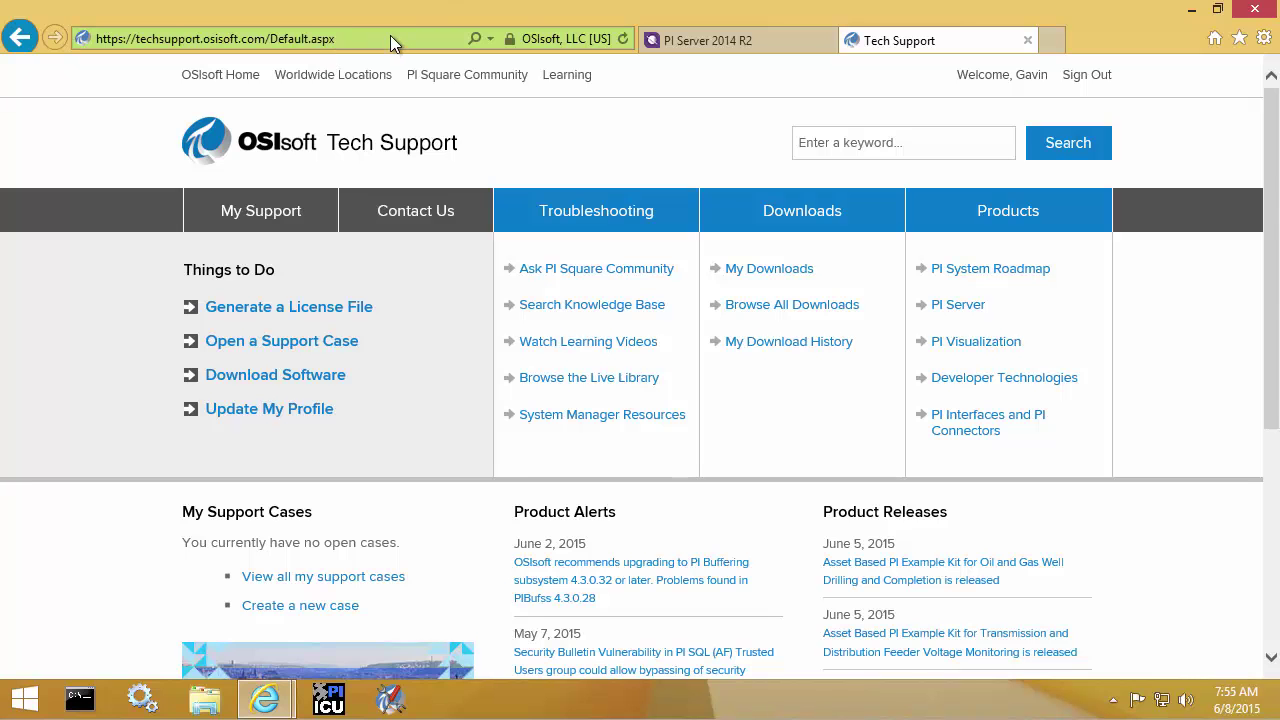
{"action": "left_click", "coordinate": [812, 226]}
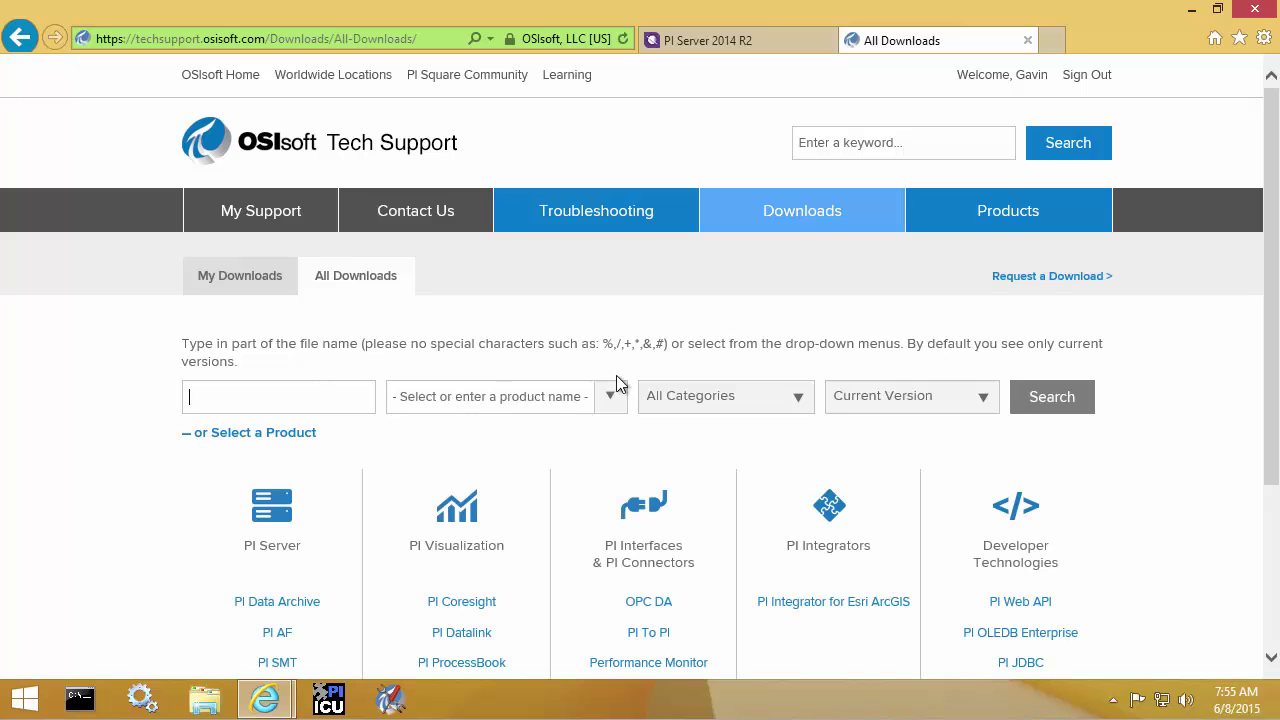
{"action": "left_click", "coordinate": [594, 410]}
{"action": "type", "text": "PI "}
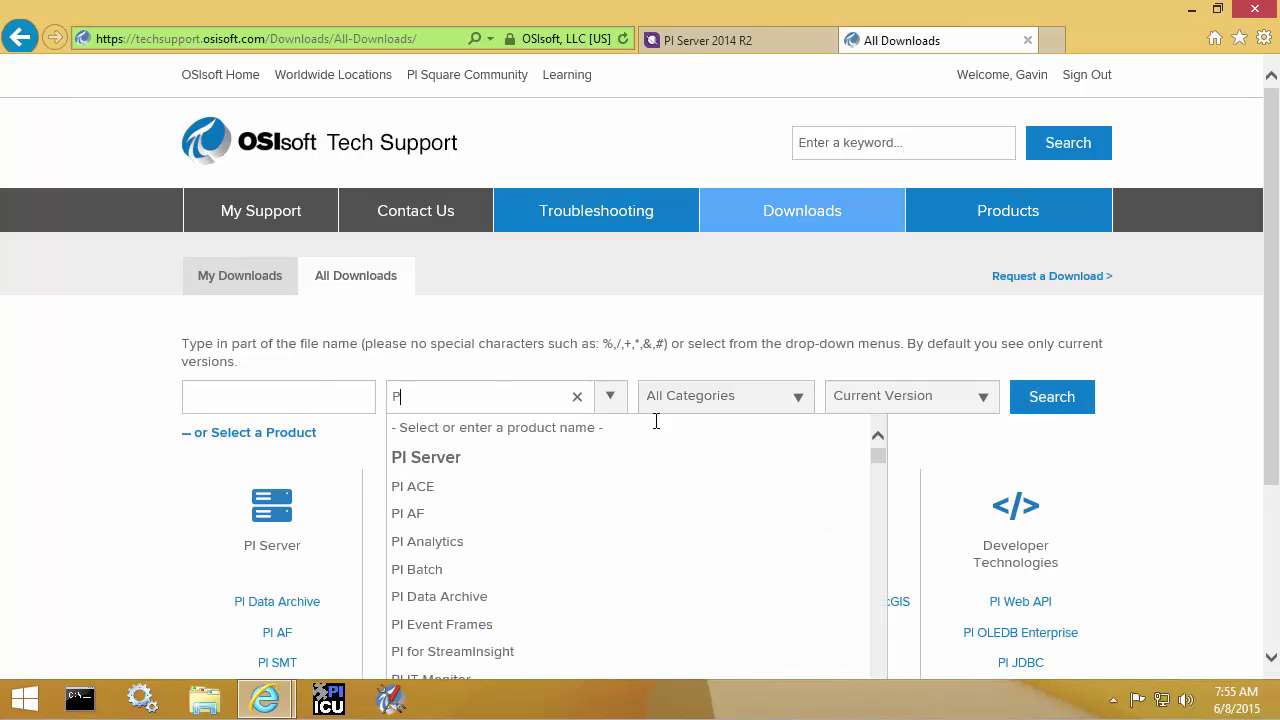
{"action": "type", "text": "Buffer Subsystem"}
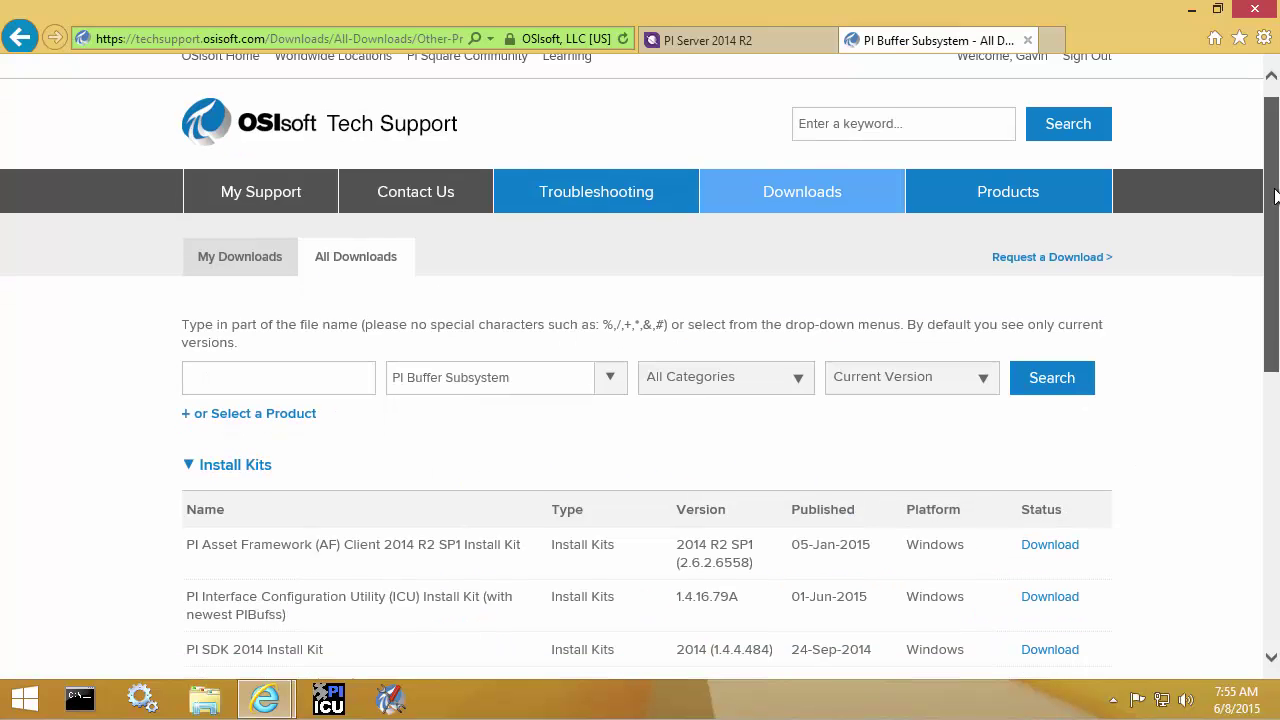
{"action": "scroll", "coordinate": [1028, 283], "scroll_direction": "down", "scroll_amount": 1}
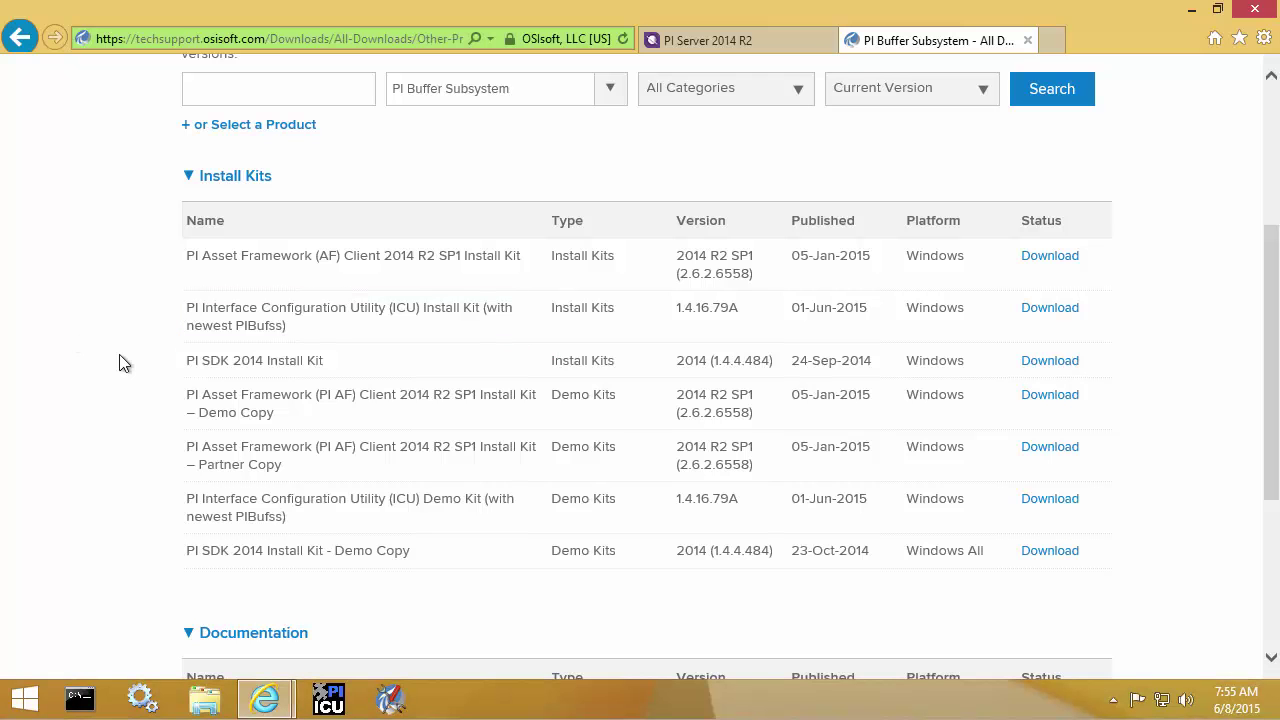
{"action": "mouse_move", "coordinate": [349, 605]}
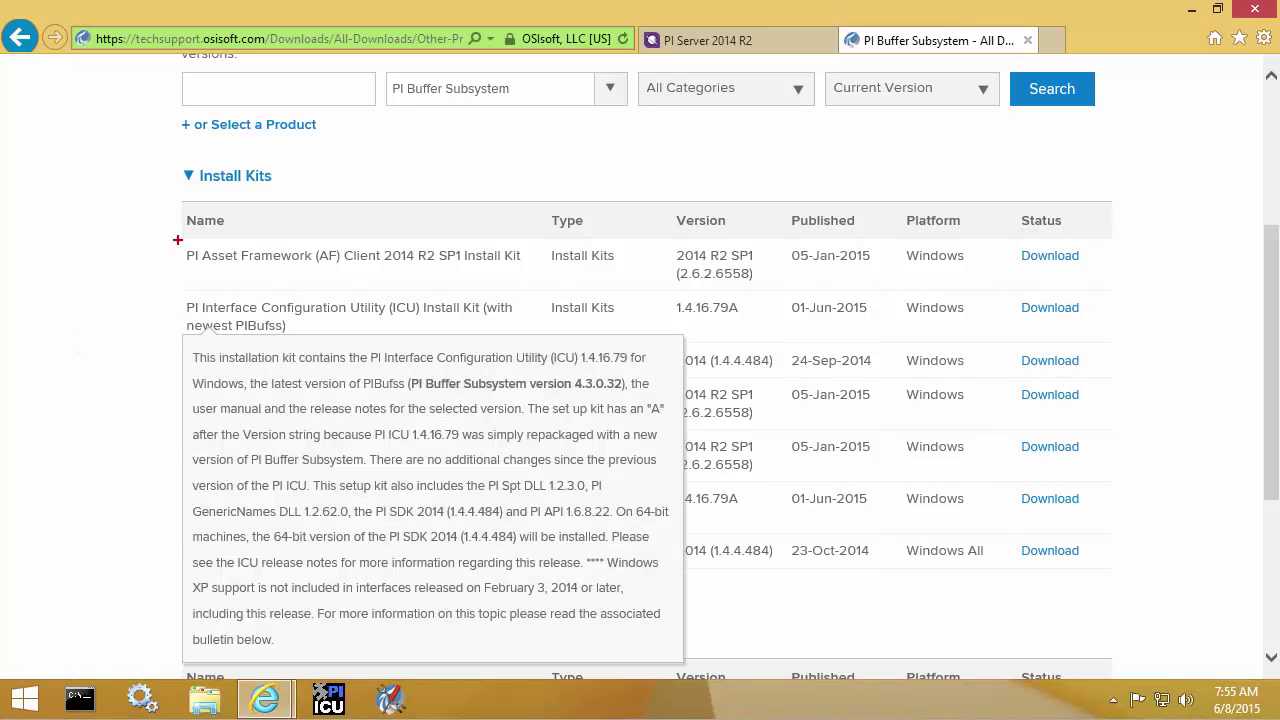
{"action": "left_click_drag", "start_coordinate": [177, 240], "coordinate": [527, 288]}
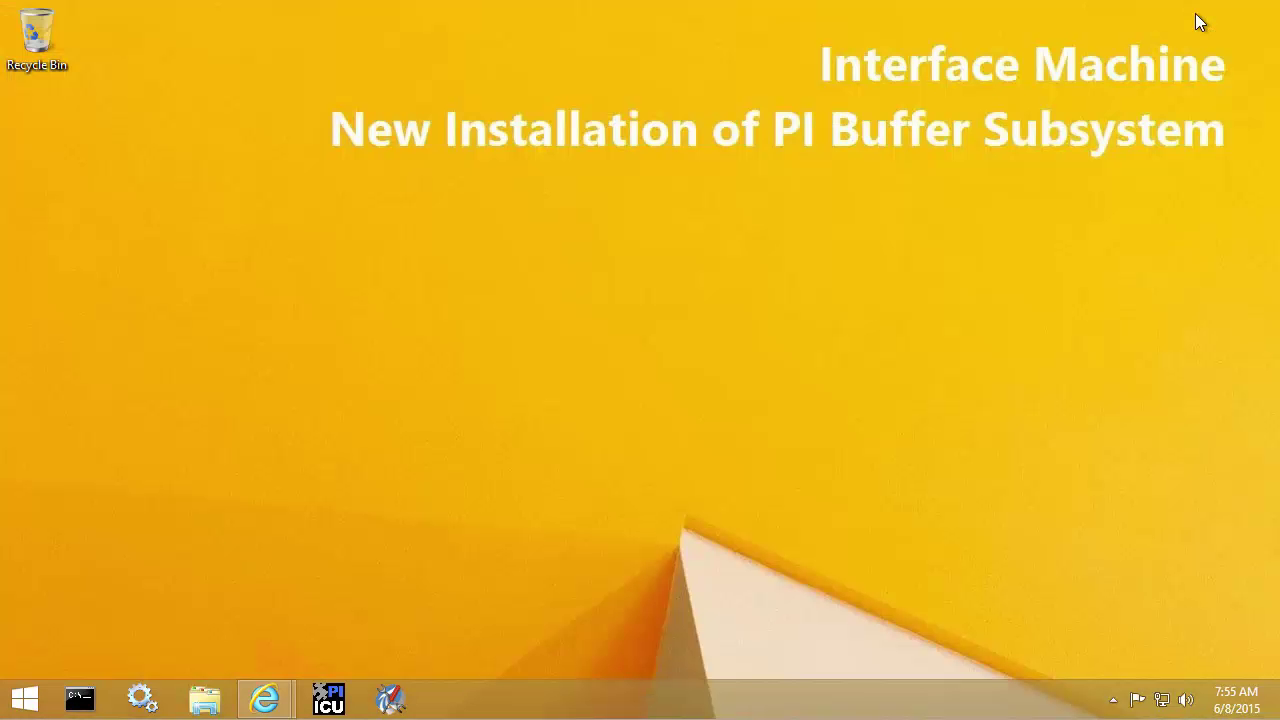
Run PIICU_1.4.16.79_A_ from D:\Install Kits as administrator, extracting to D:\Install Kits.
{"action": "left_click", "coordinate": [204, 698]}
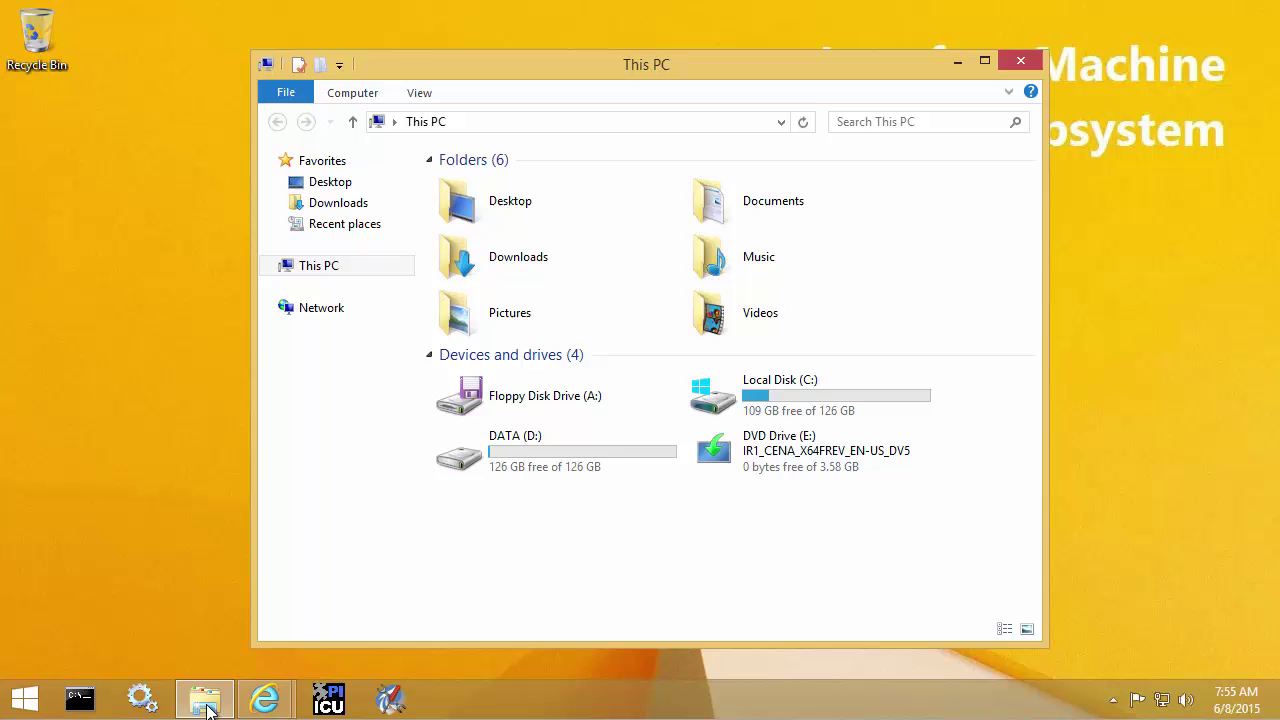
{"action": "double_click", "coordinate": [562, 459]}
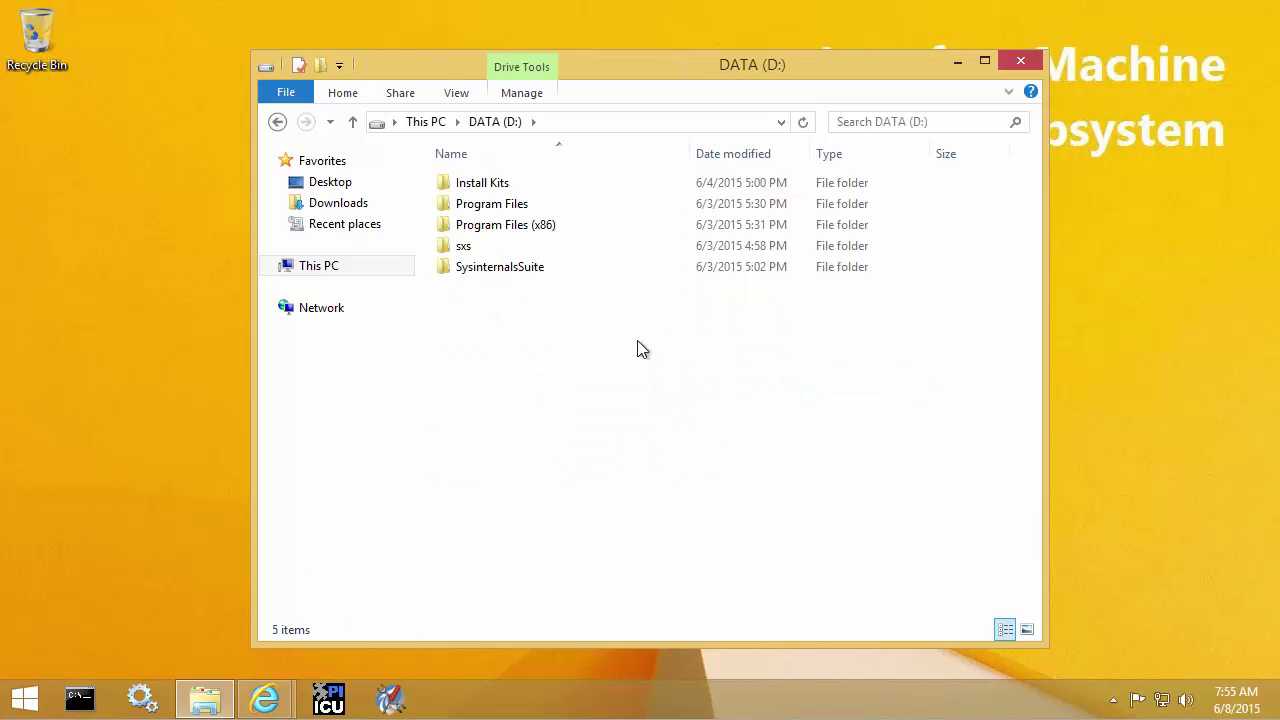
{"action": "double_click", "coordinate": [529, 181]}
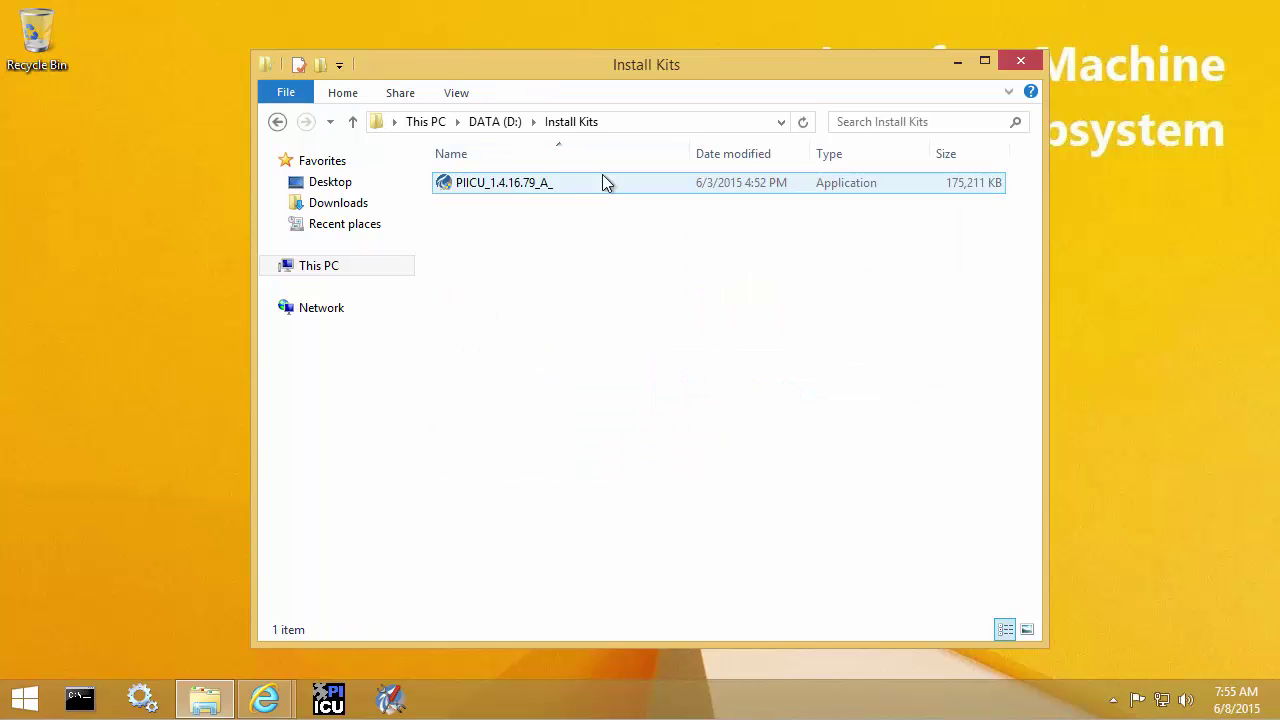
{"action": "left_click", "coordinate": [528, 193]}
{"action": "right_click", "coordinate": [527, 193]}
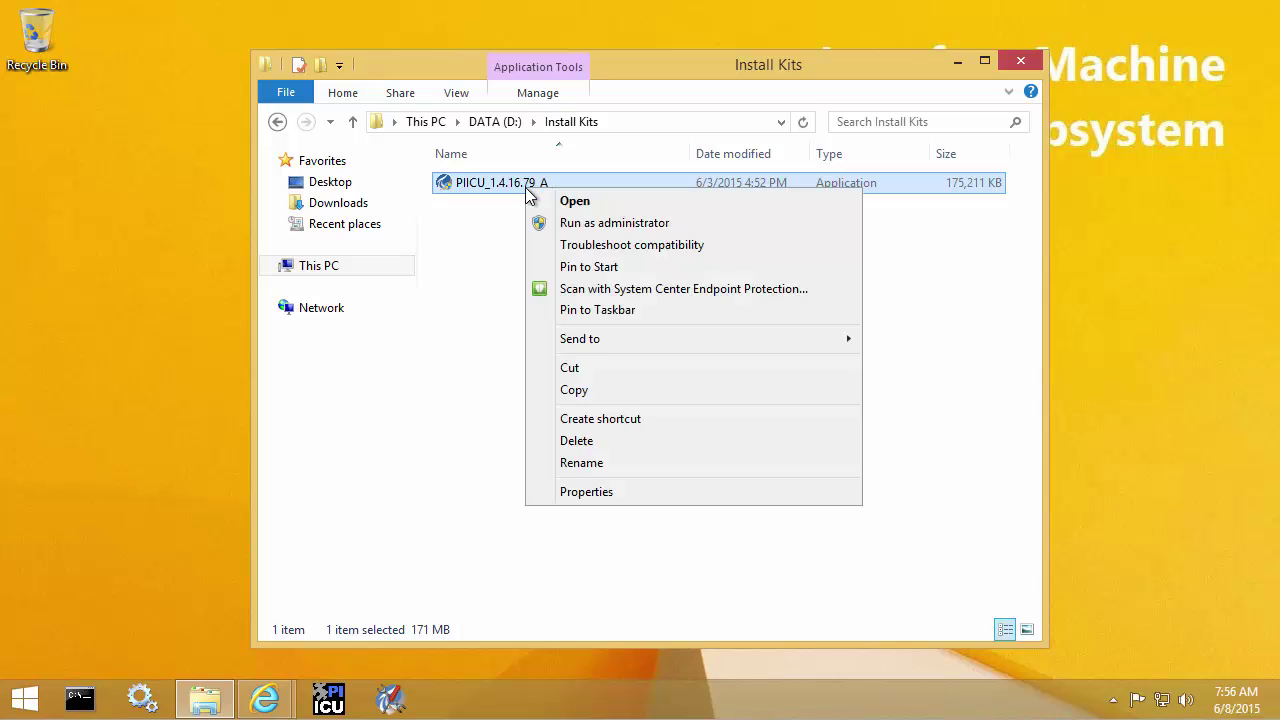
{"action": "left_click", "coordinate": [642, 234]}
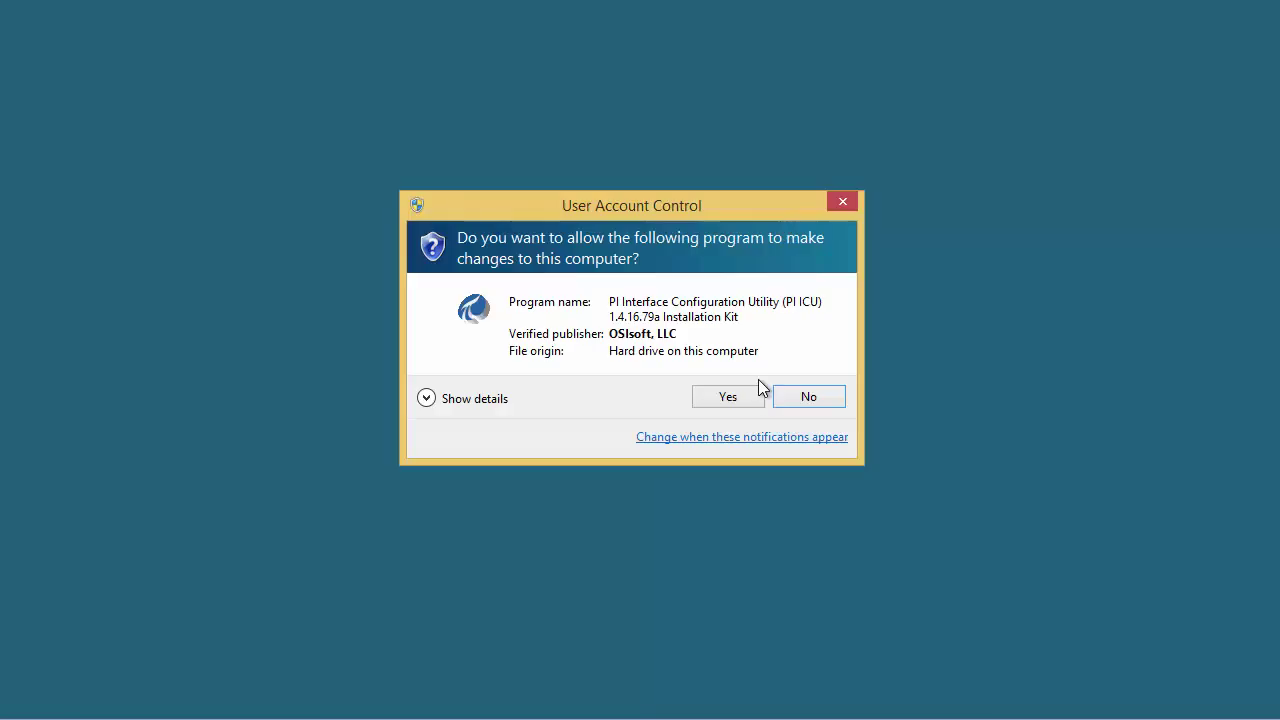
{"action": "left_click", "coordinate": [752, 399]}
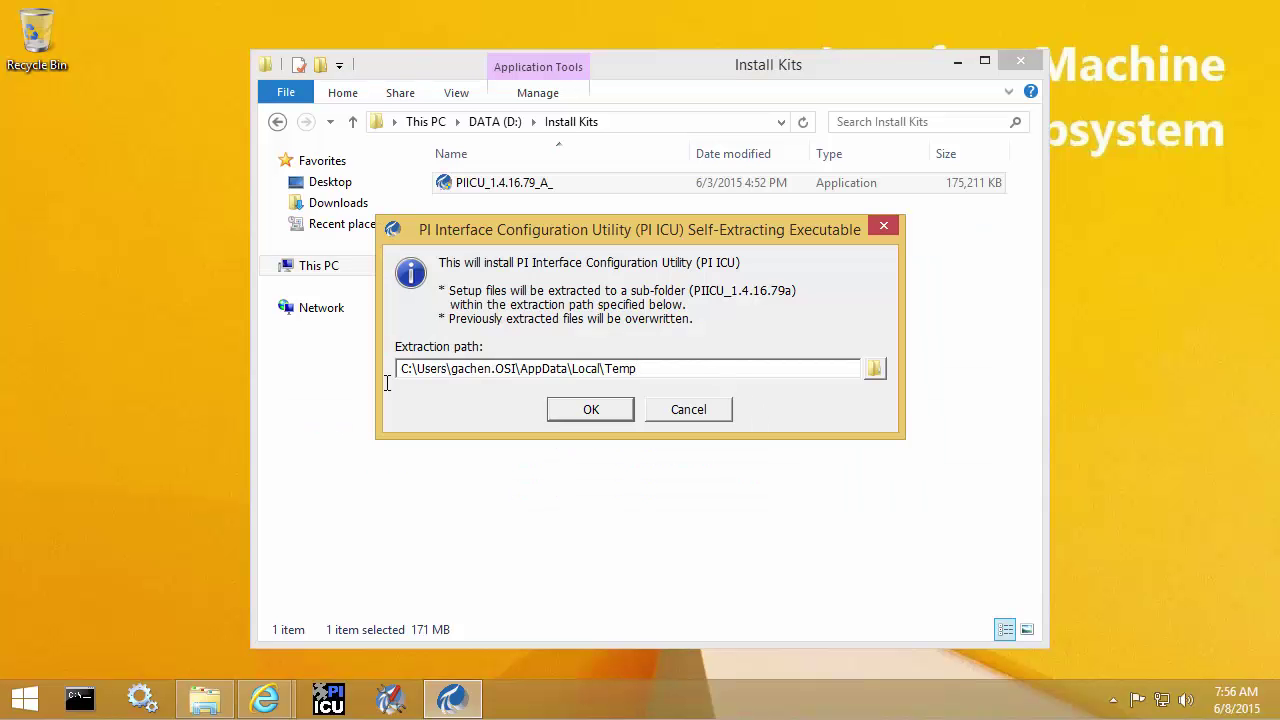
{"action": "key", "text": "ctrl+a"}
{"action": "type", "text": "D:\\I"}
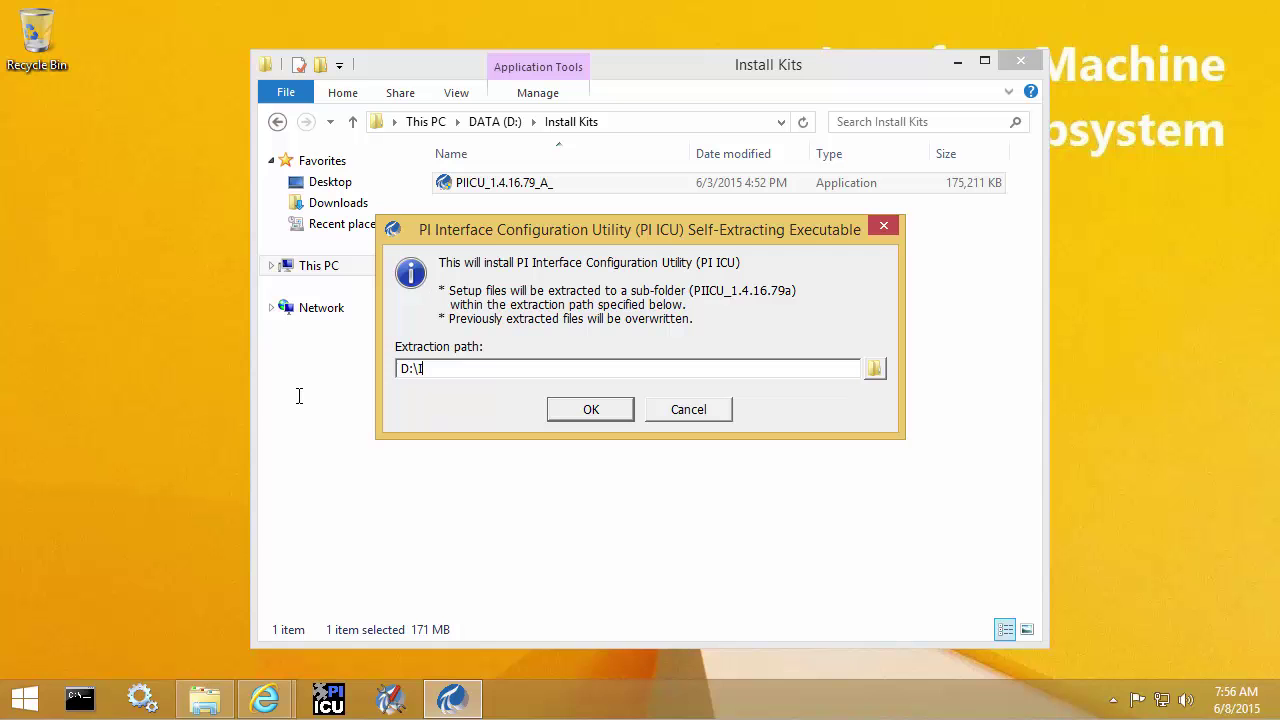
{"action": "type", "text": "nstall Kits"}
Extract the kit, check the PI Buffer Subsystem x64 4.3.0.32 upgrade comment, and start setup.
{"action": "left_click", "coordinate": [576, 414]}
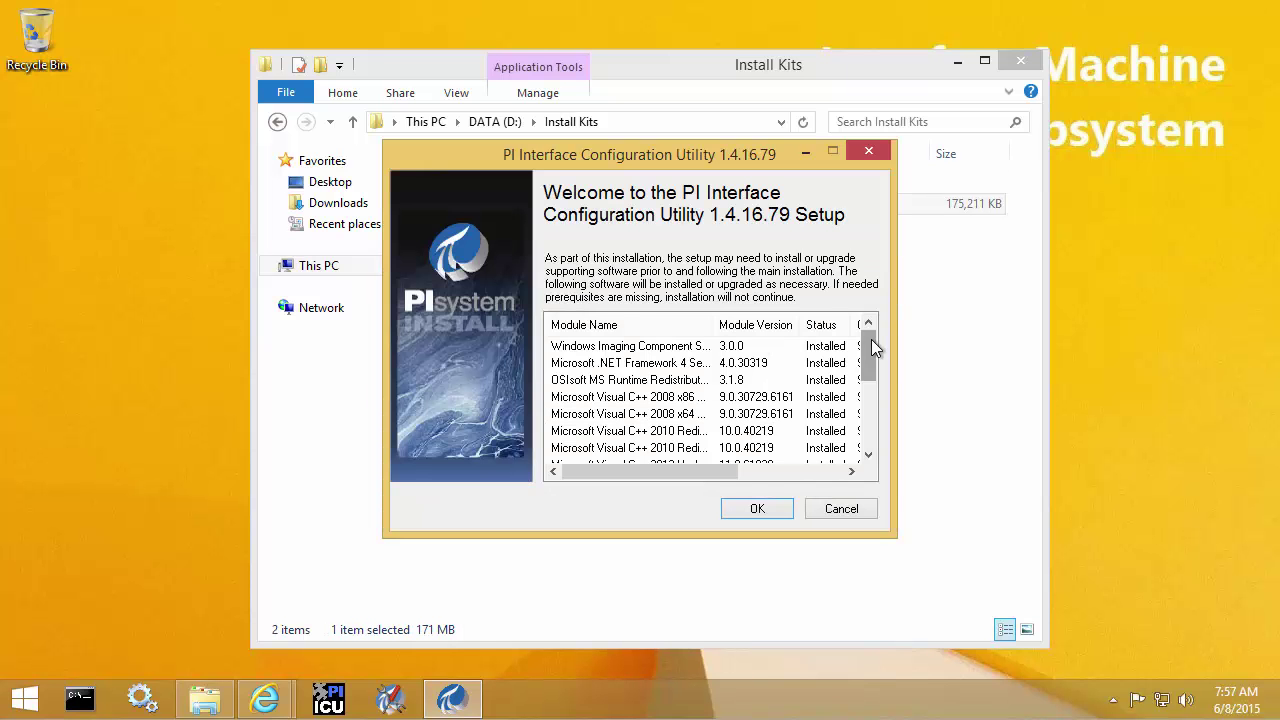
{"action": "left_click_drag", "start_coordinate": [870, 346], "coordinate": [876, 436]}
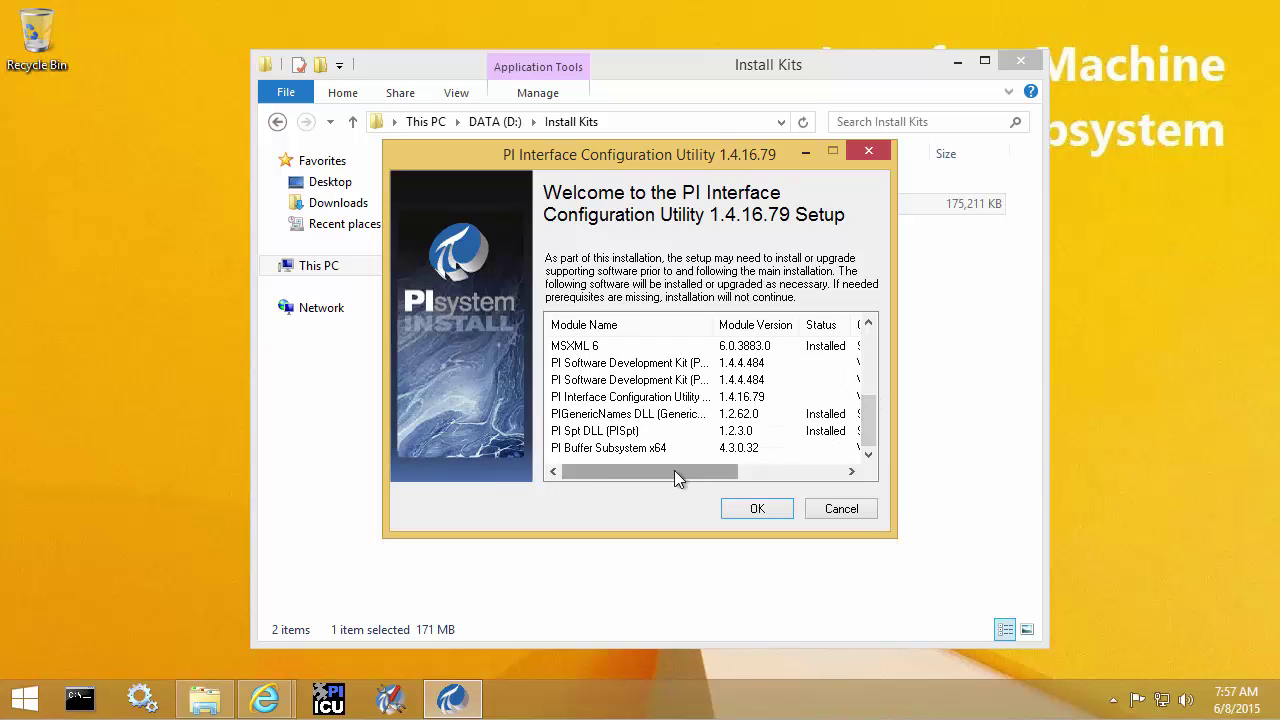
{"action": "left_click", "coordinate": [570, 448]}
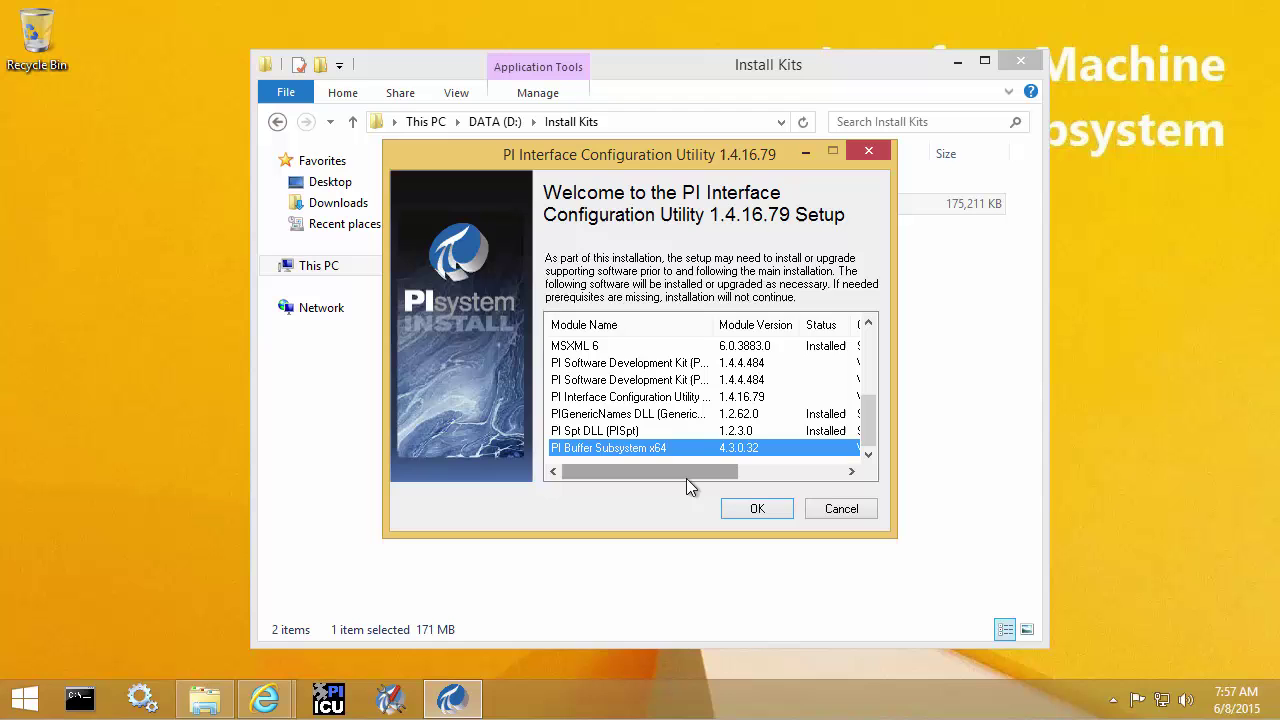
{"action": "left_click_drag", "start_coordinate": [686, 478], "coordinate": [769, 477]}
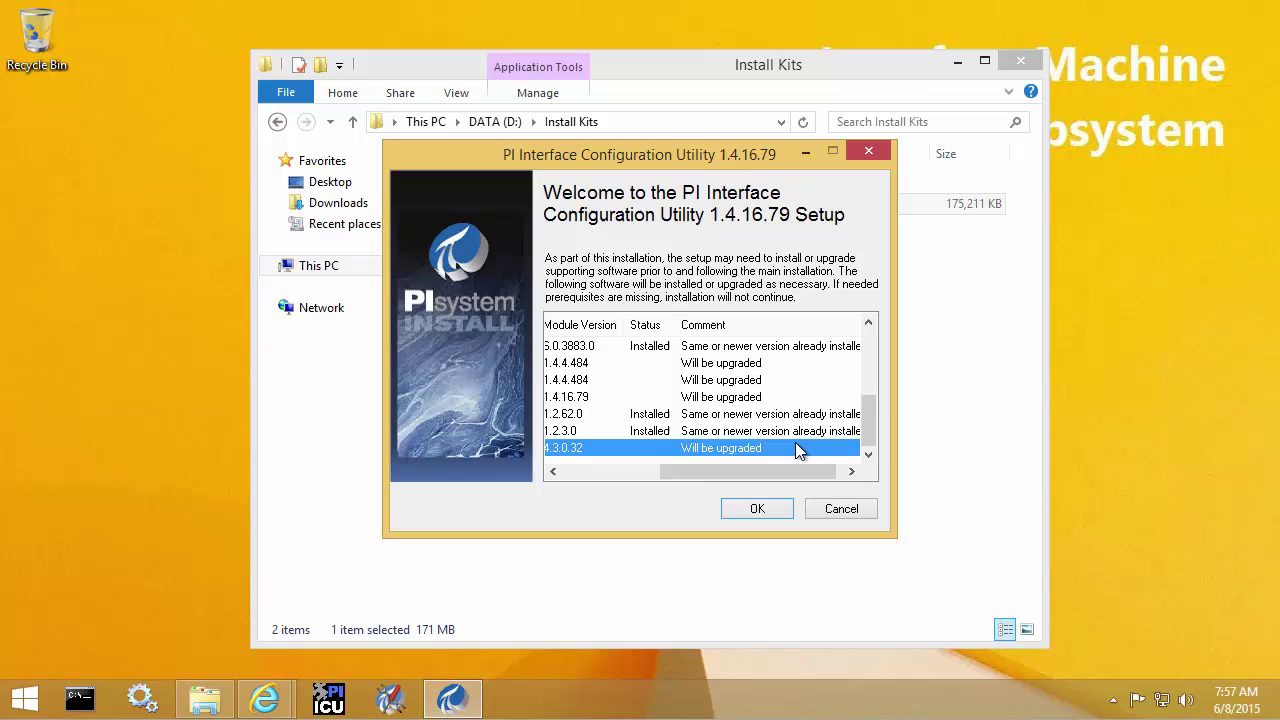
{"action": "left_click", "coordinate": [764, 505]}
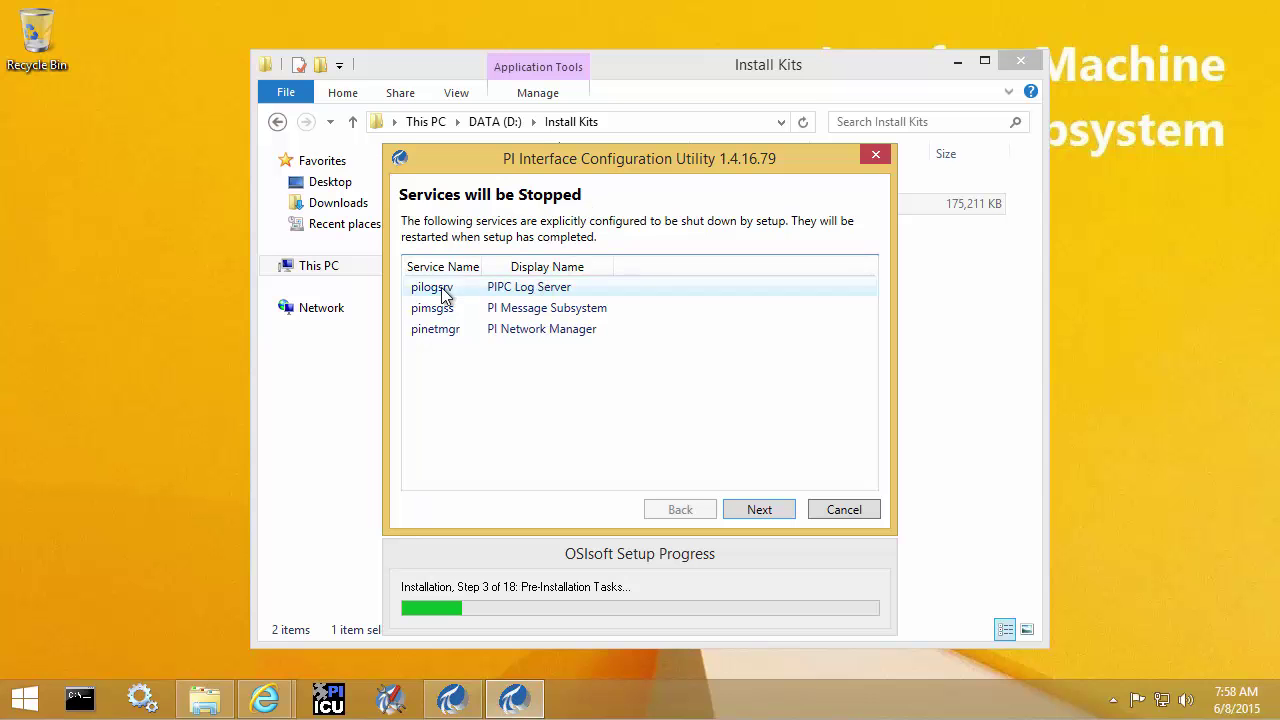
Accept the three services to be stopped and let setup automatically close the PI-opcint processes.
{"action": "left_click", "coordinate": [757, 513]}
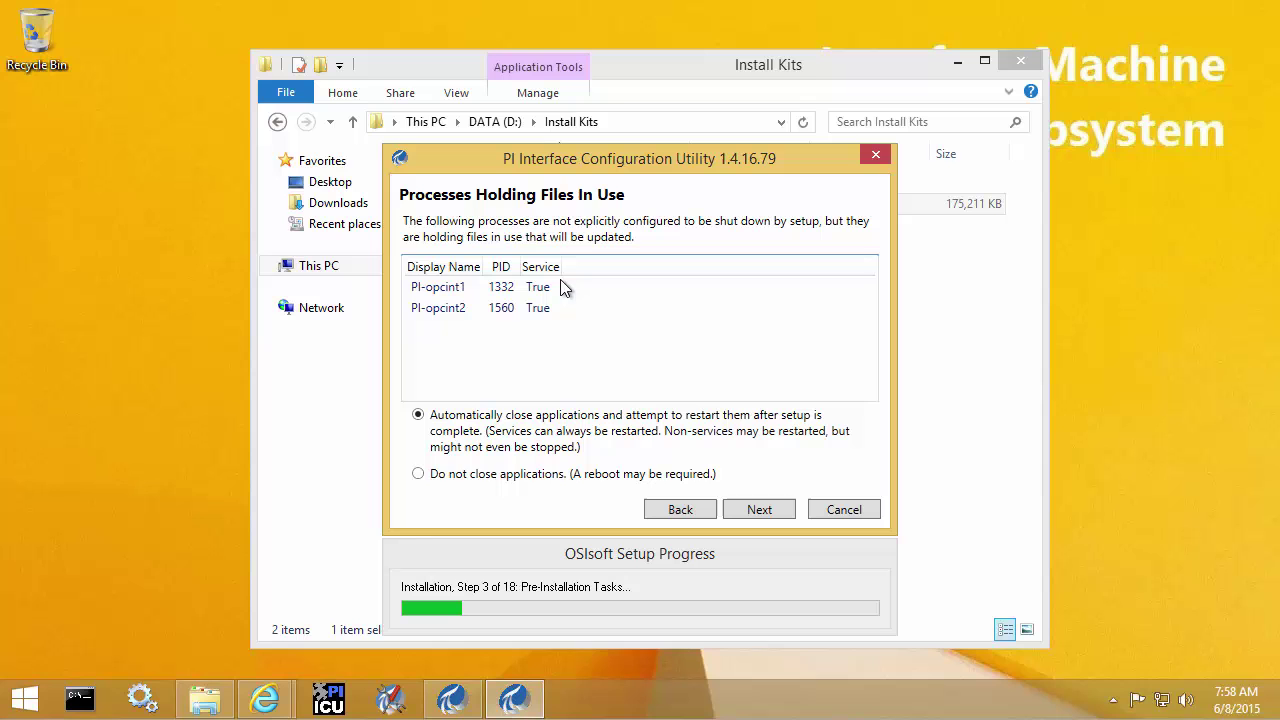
{"action": "left_click_drag", "start_coordinate": [398, 275], "coordinate": [593, 322]}
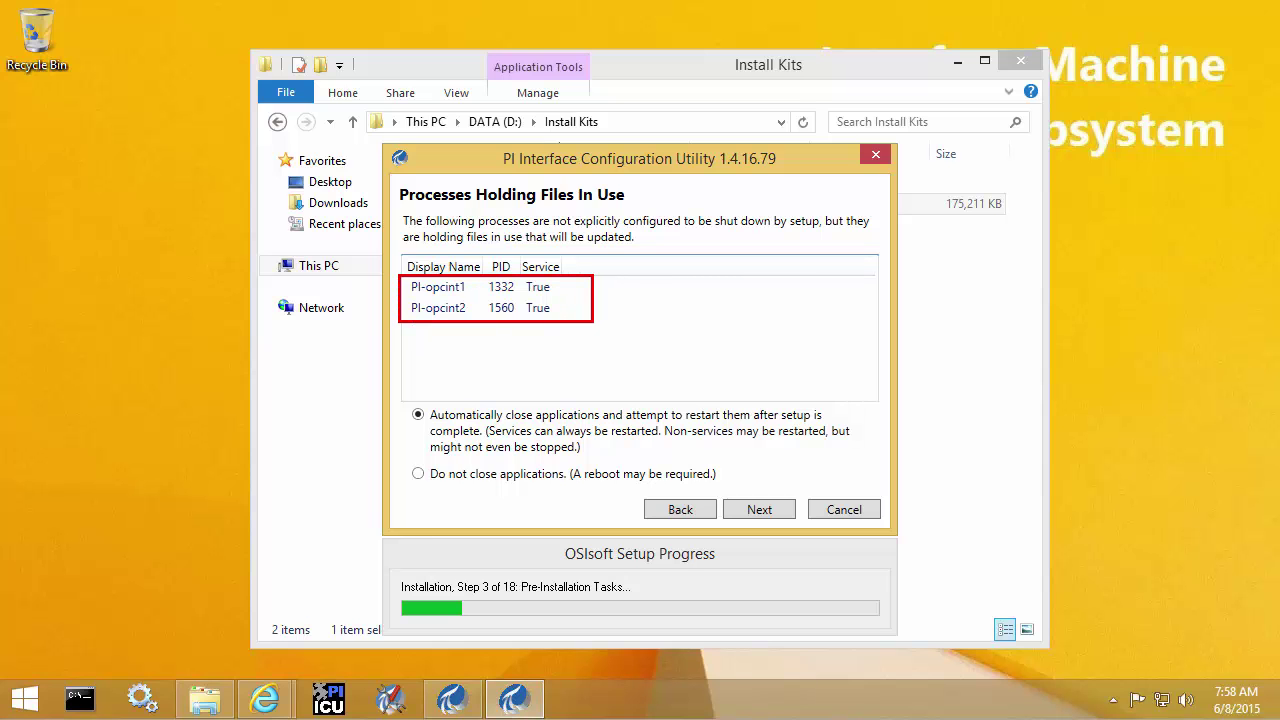
{"action": "key", "text": "Escape"}
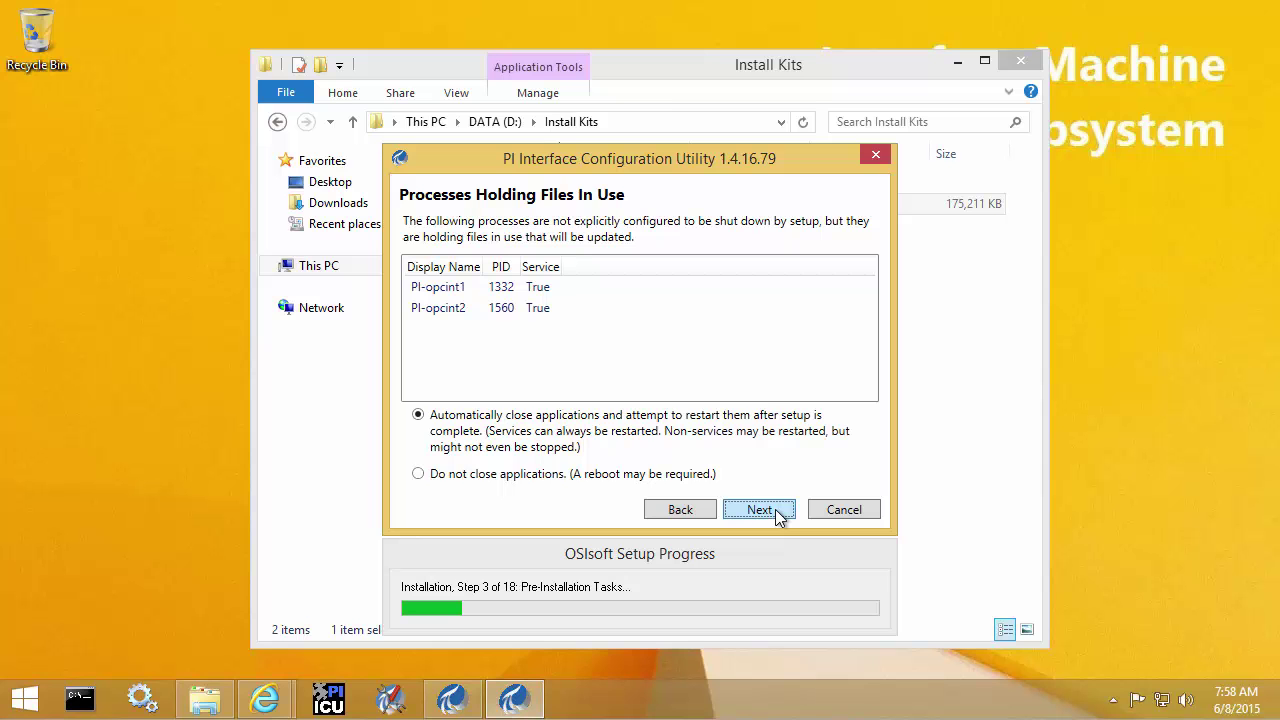
{"action": "left_click", "coordinate": [760, 509]}
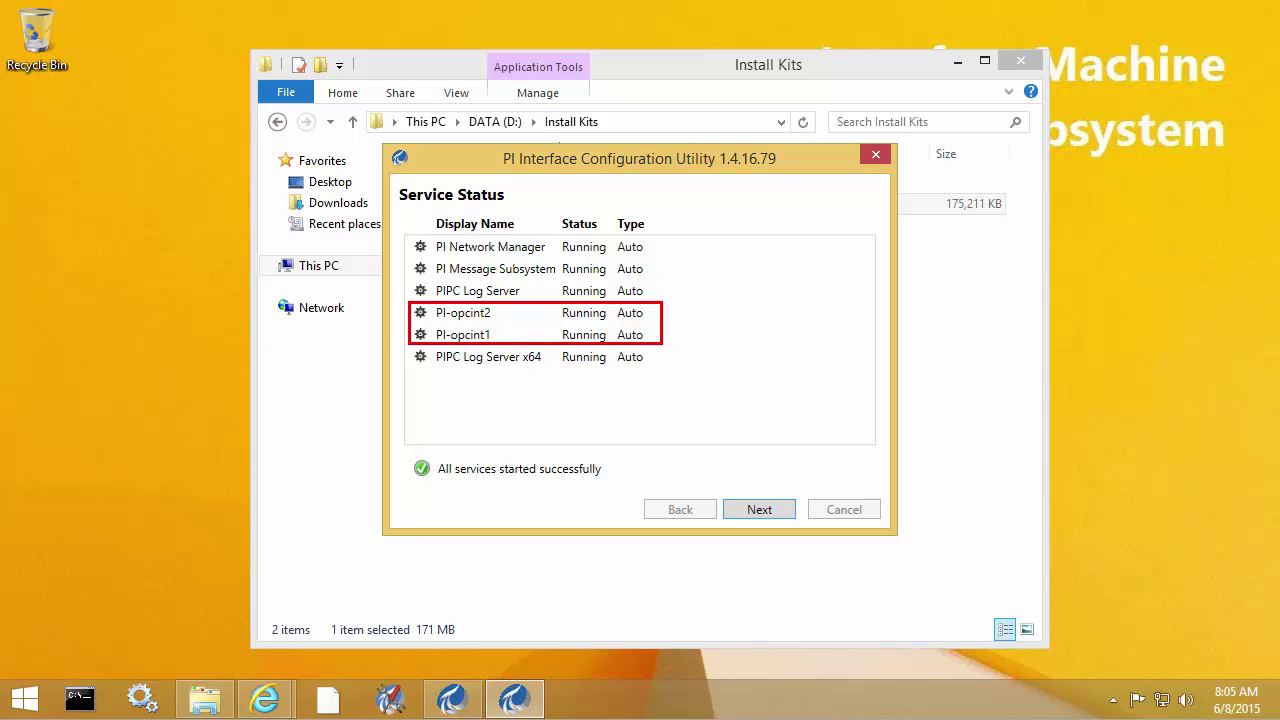
Reach Installation Complete and confirm PI Buffer Subsystem x64 4.3.0.32 shows successfully installed.
{"action": "left_click", "coordinate": [758, 510]}
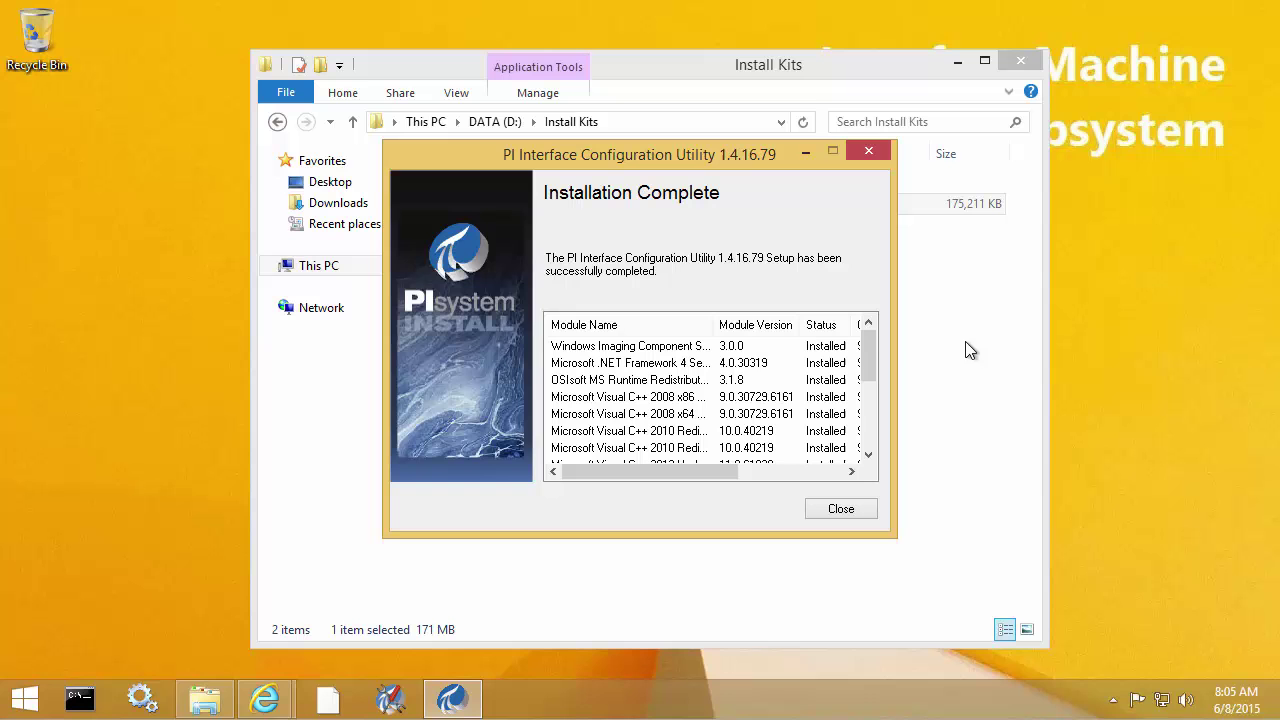
{"action": "left_click_drag", "start_coordinate": [873, 353], "coordinate": [869, 458]}
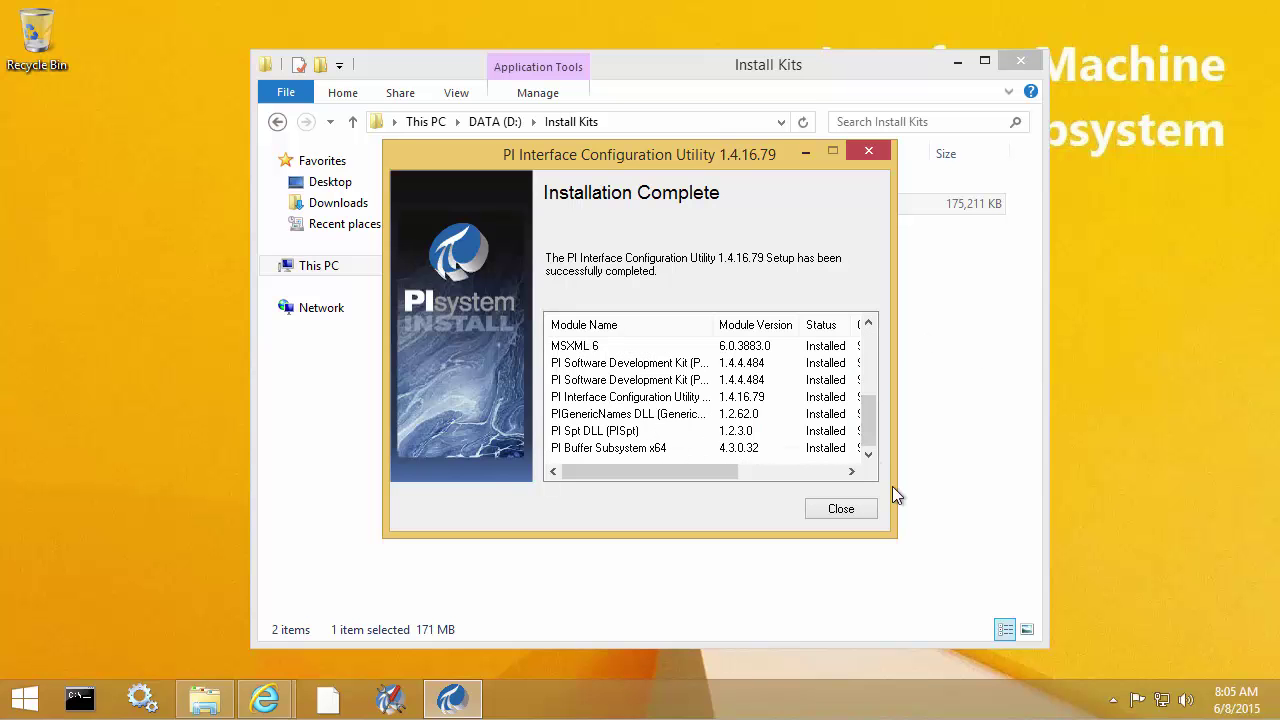
{"action": "left_click", "coordinate": [610, 448]}
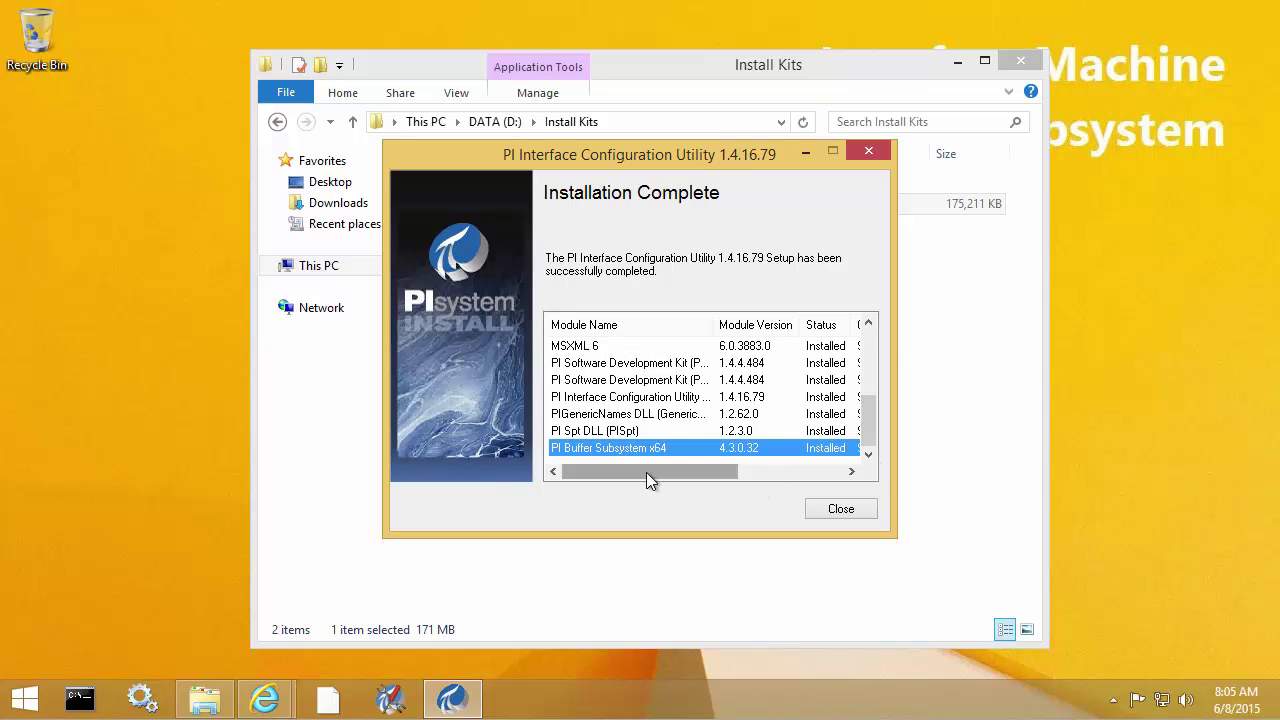
{"action": "left_click_drag", "start_coordinate": [646, 472], "coordinate": [784, 484]}
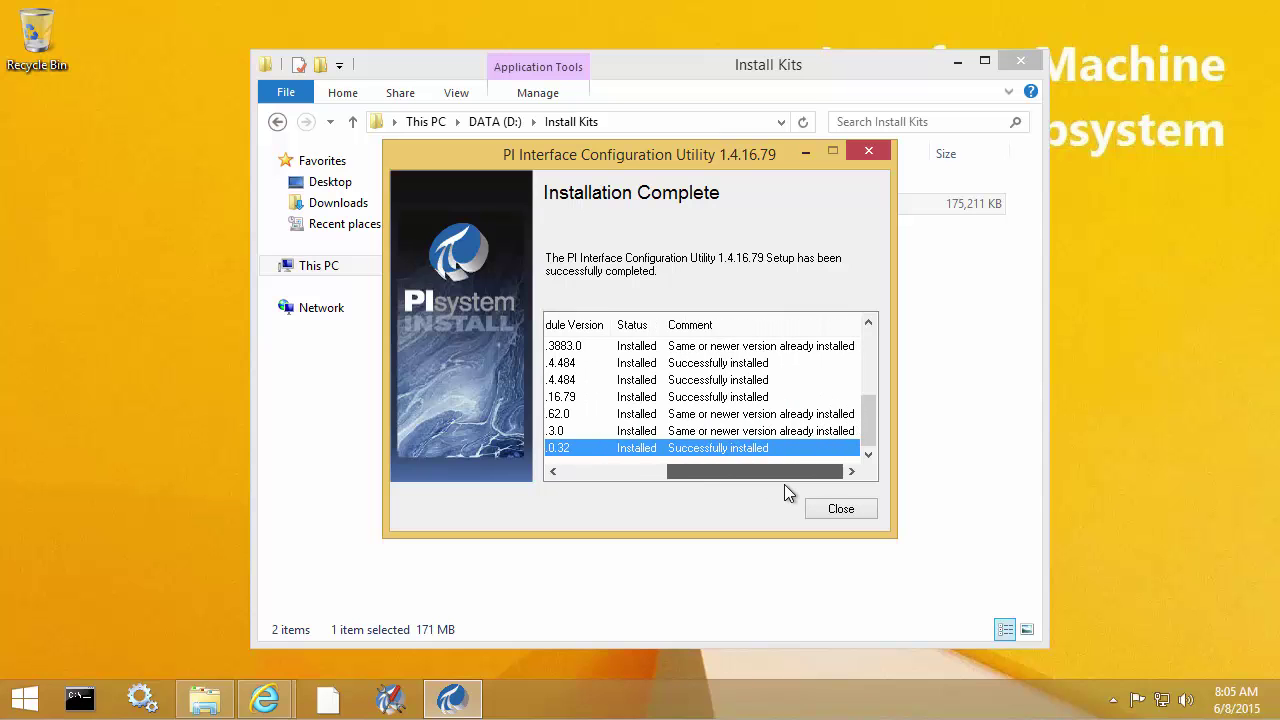